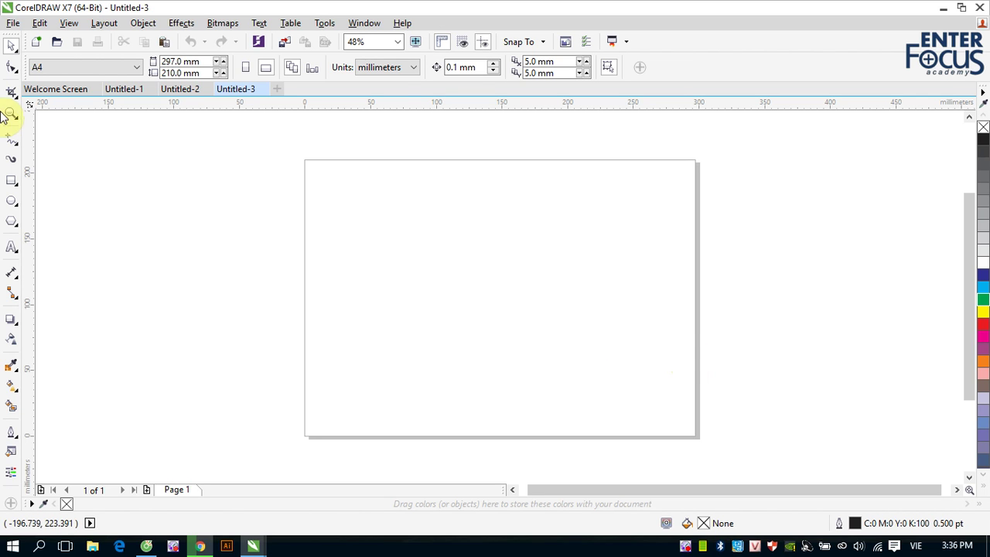
Draw a red vertical bar about 10 mm wide and 91 mm high beside the page and place a copy of it on the page.
{"action": "left_click", "coordinate": [11, 180]}
{"action": "left_click_drag", "start_coordinate": [68, 342], "coordinate": [81, 462]}
{"action": "left_click", "coordinate": [11, 45]}
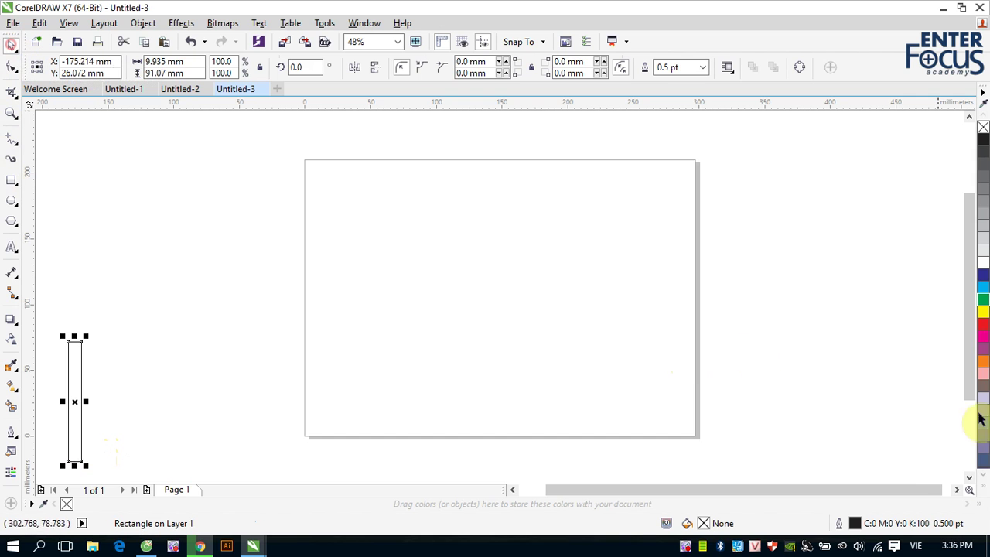
{"action": "left_click", "coordinate": [981, 323]}
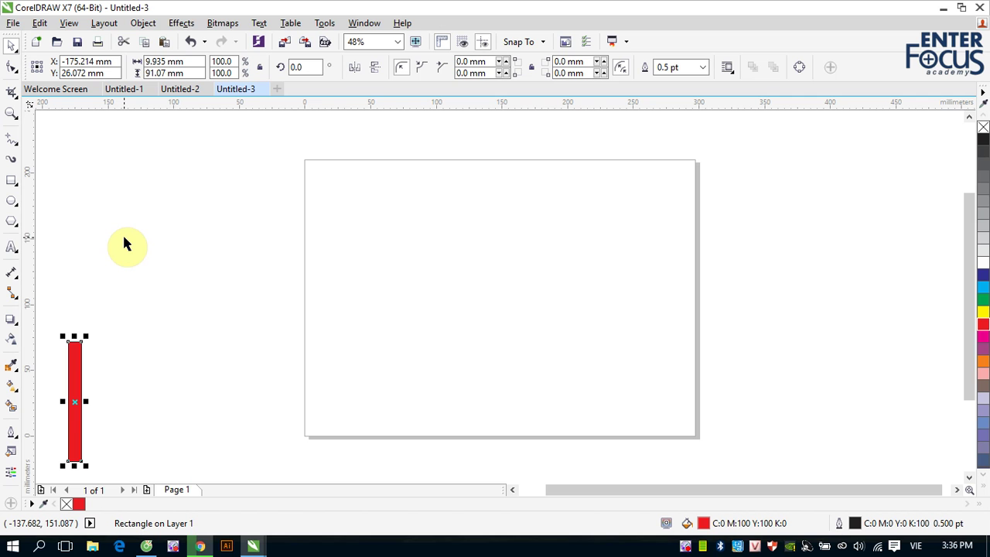
{"action": "left_click_drag", "start_coordinate": [74, 404], "coordinate": [389, 333]}
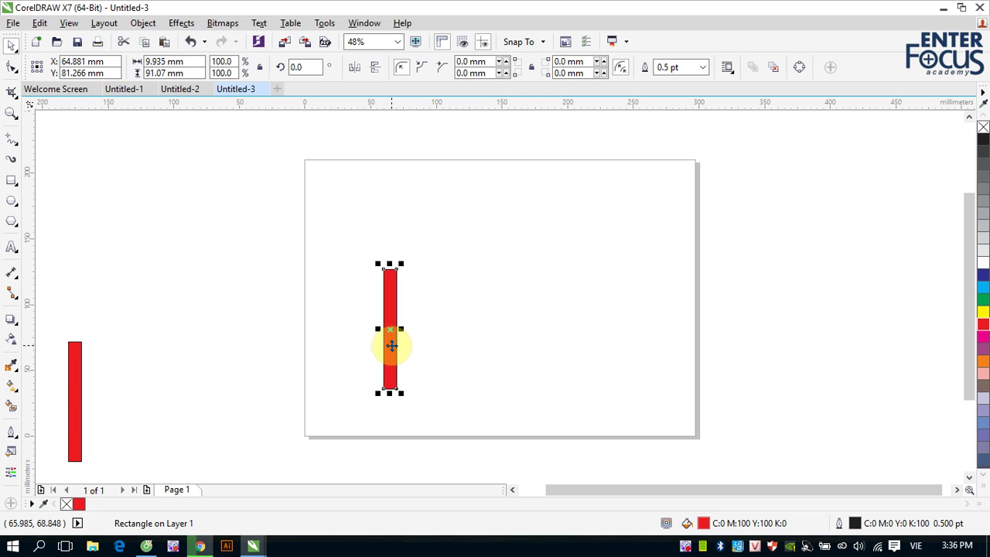
Try duplicating the bar on the page to its right, deleting each trial copy.
{"action": "left_click_drag", "start_coordinate": [391, 307], "coordinate": [423, 313]}
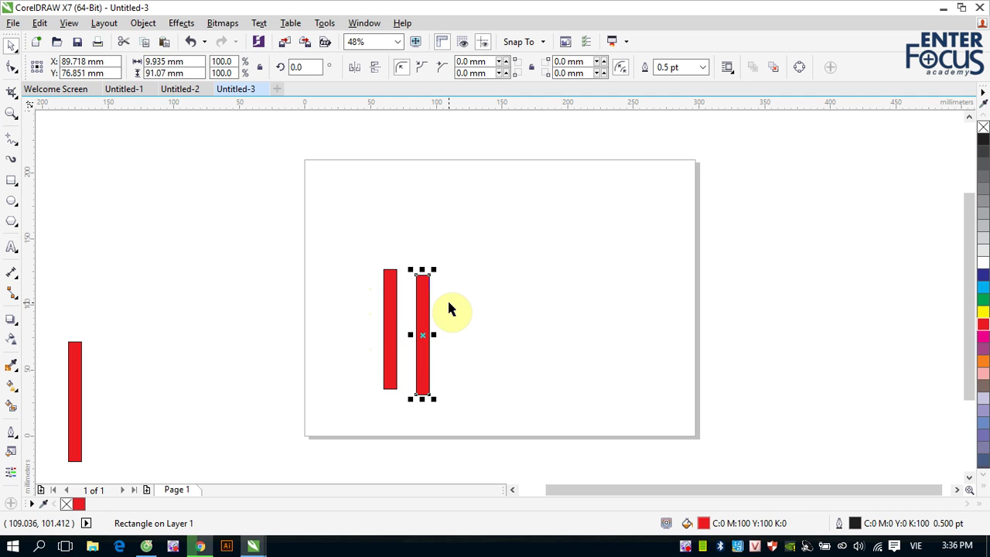
{"action": "key", "text": "Delete"}
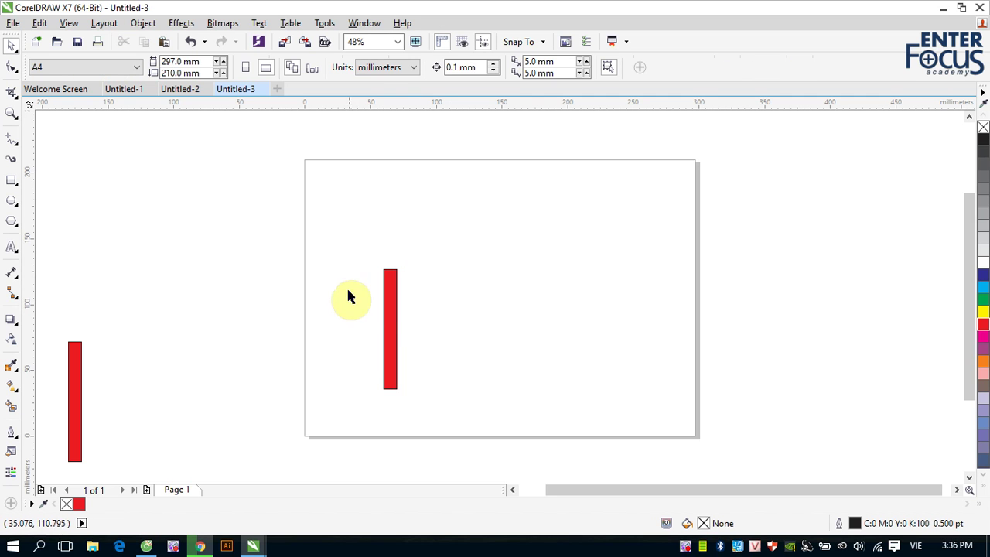
{"action": "left_click", "coordinate": [385, 310]}
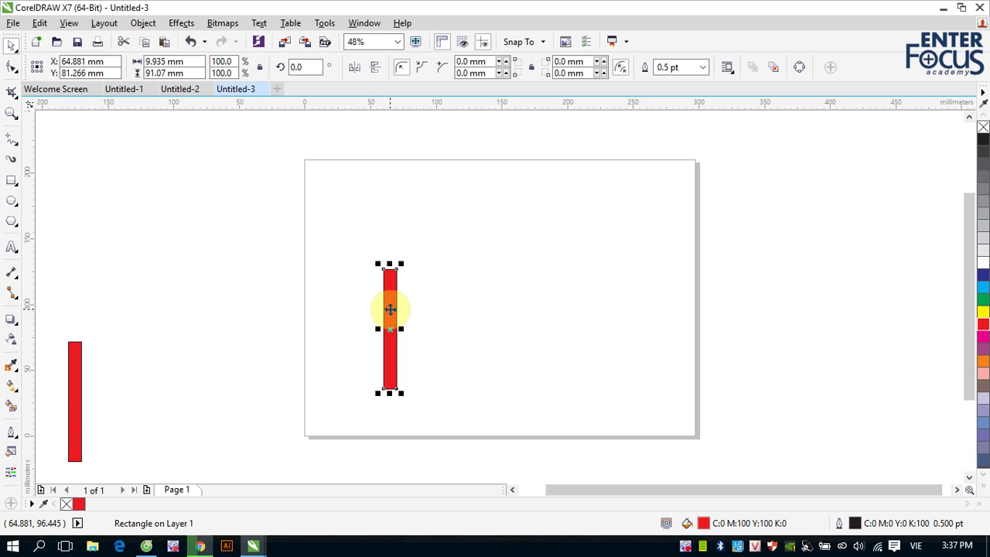
{"action": "left_click_drag", "start_coordinate": [389, 310], "coordinate": [453, 316]}
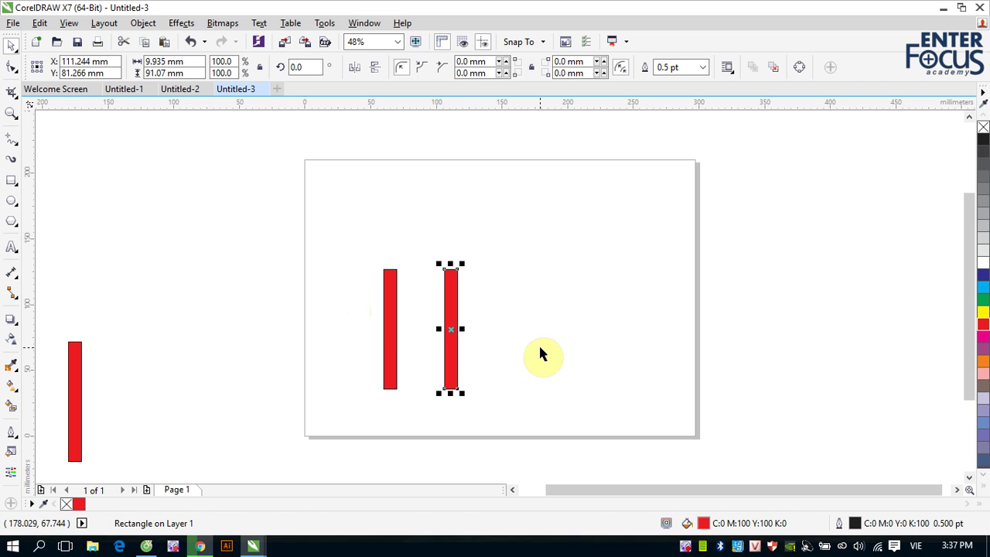
{"action": "key", "text": "Delete"}
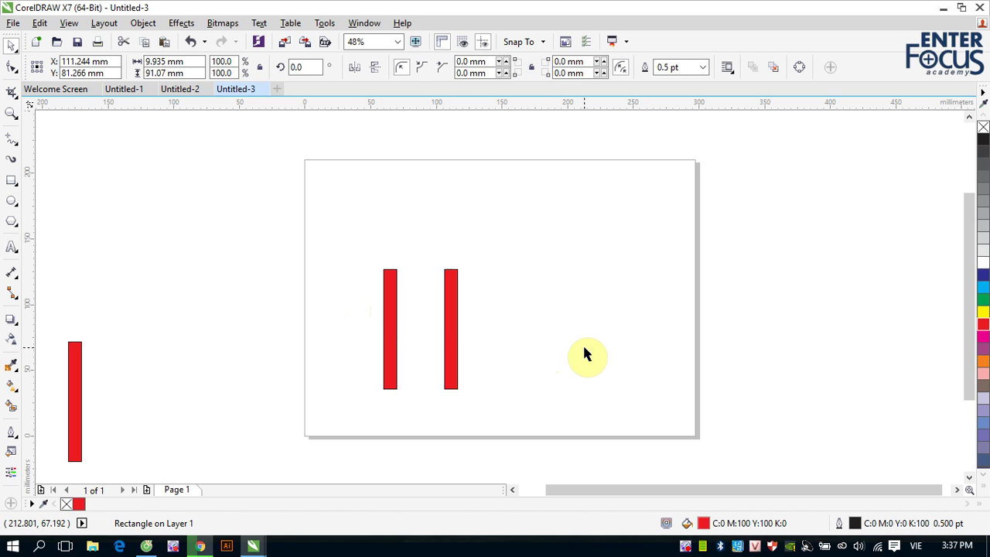
Duplicate the bar on the page straight to its right and rotate the copy by 90 degrees.
{"action": "left_click", "coordinate": [395, 311]}
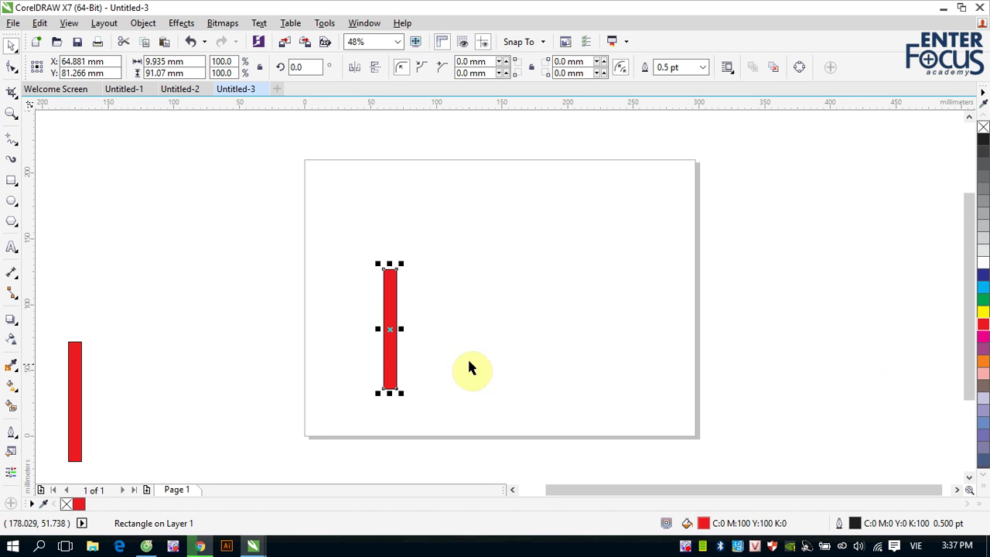
{"action": "left_click_drag", "start_coordinate": [390, 324], "coordinate": [418, 324]}
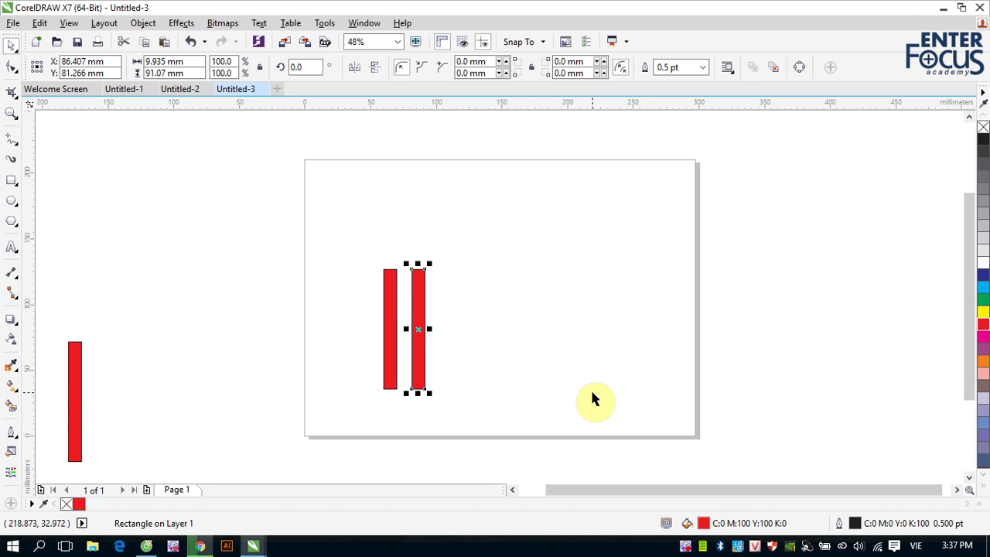
{"action": "key", "text": "Page_Down"}
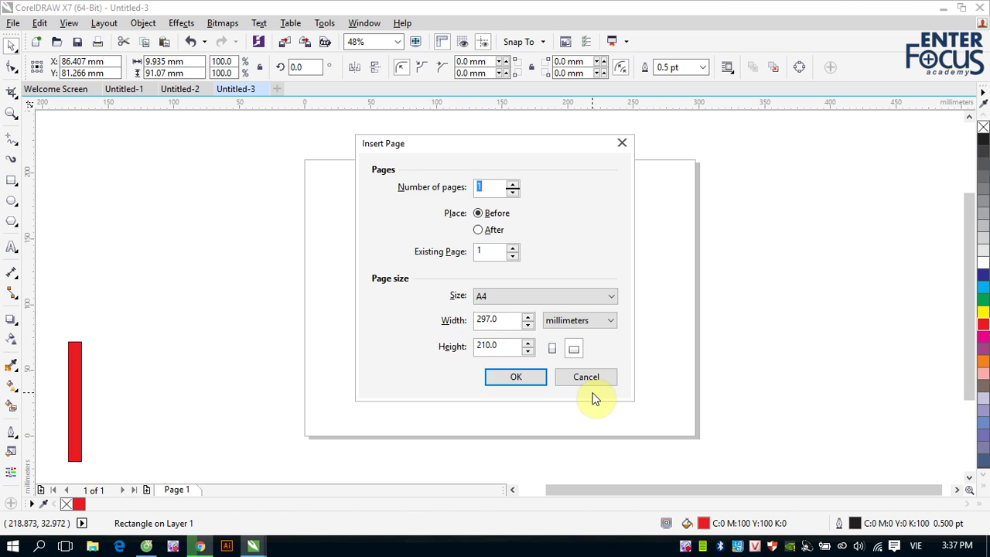
{"action": "left_click", "coordinate": [590, 378]}
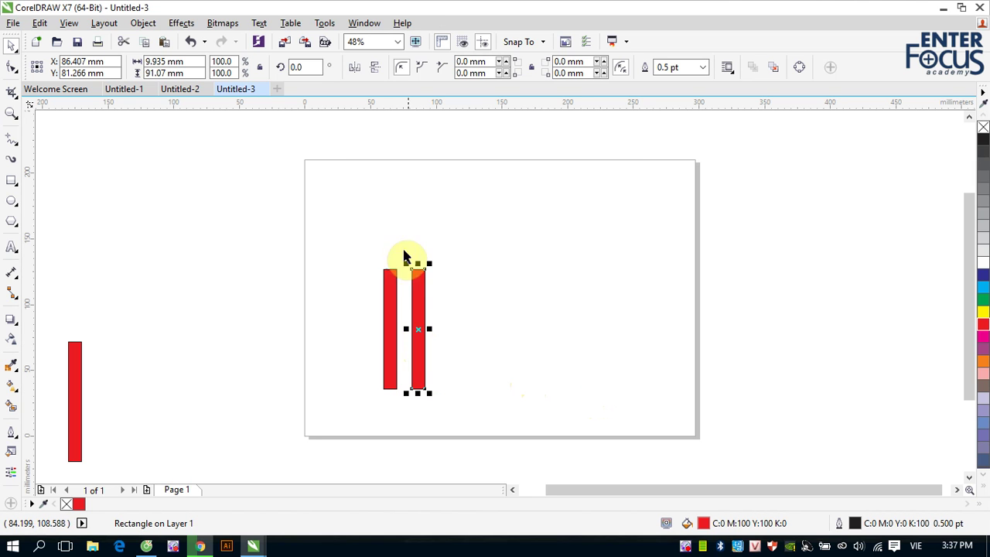
{"action": "left_click", "coordinate": [304, 67]}
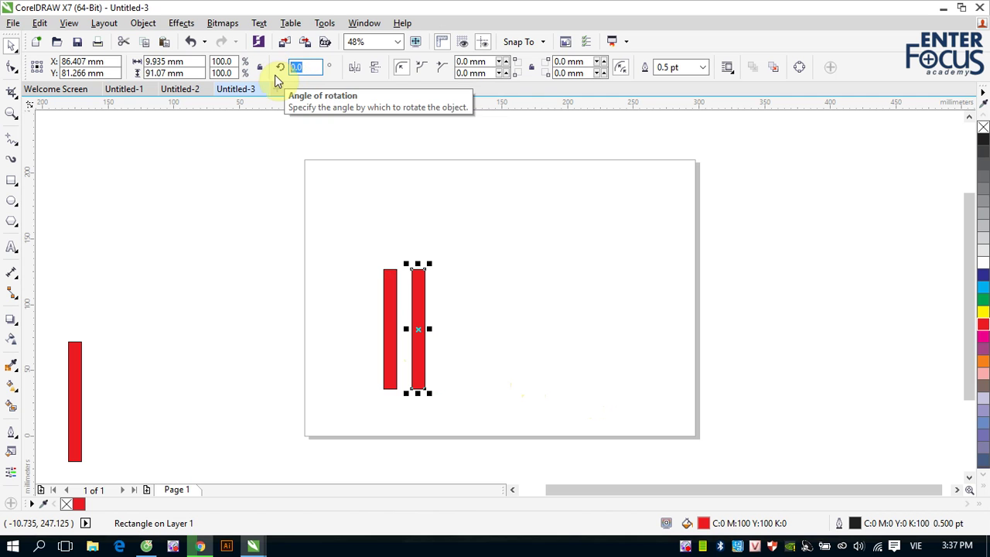
{"action": "type", "text": "90"}
{"action": "key", "text": "Return"}
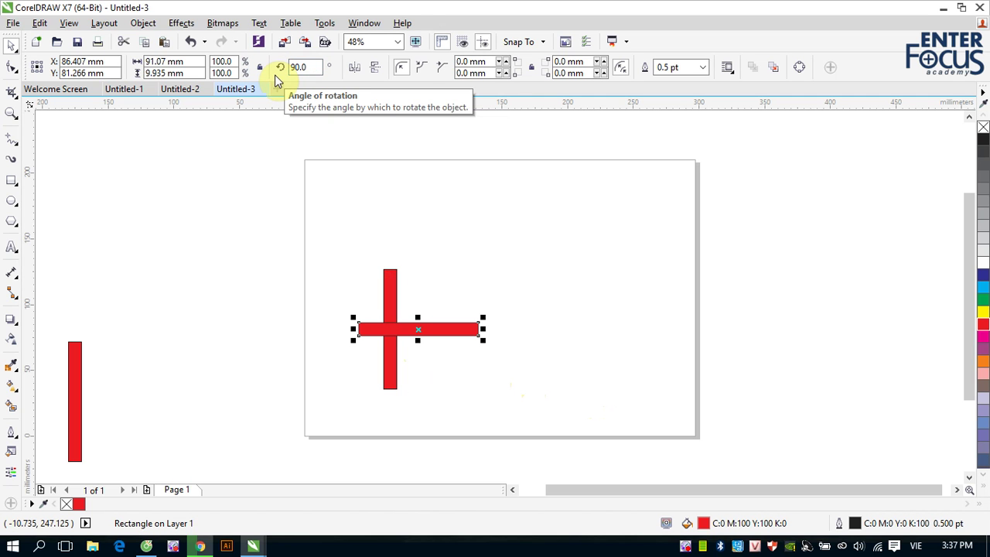
Align the two bars on the page by vertical centre line and top edge into a T, and shorten the crossbar symmetrically to about 60 mm.
{"action": "left_click", "coordinate": [391, 301], "text": "shift"}
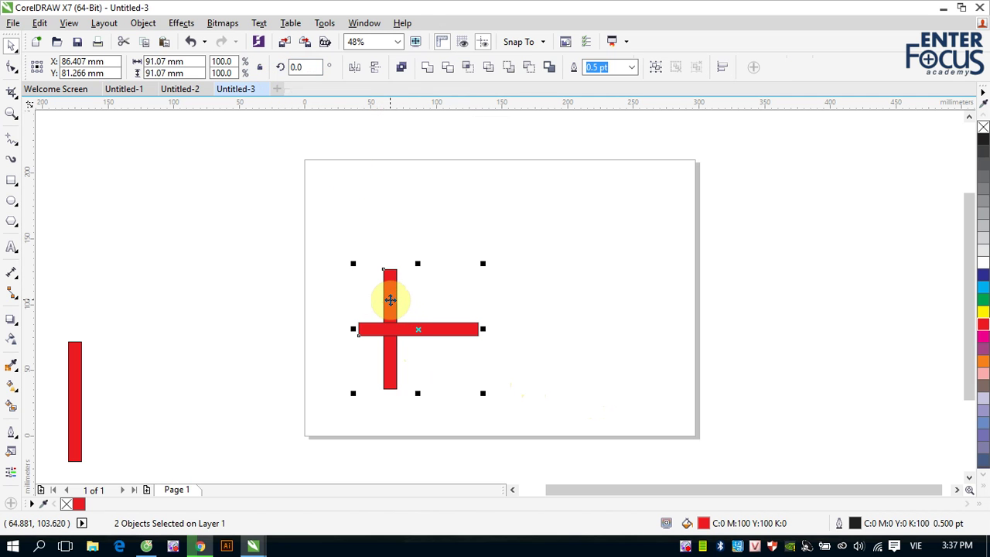
{"action": "key", "text": "c"}
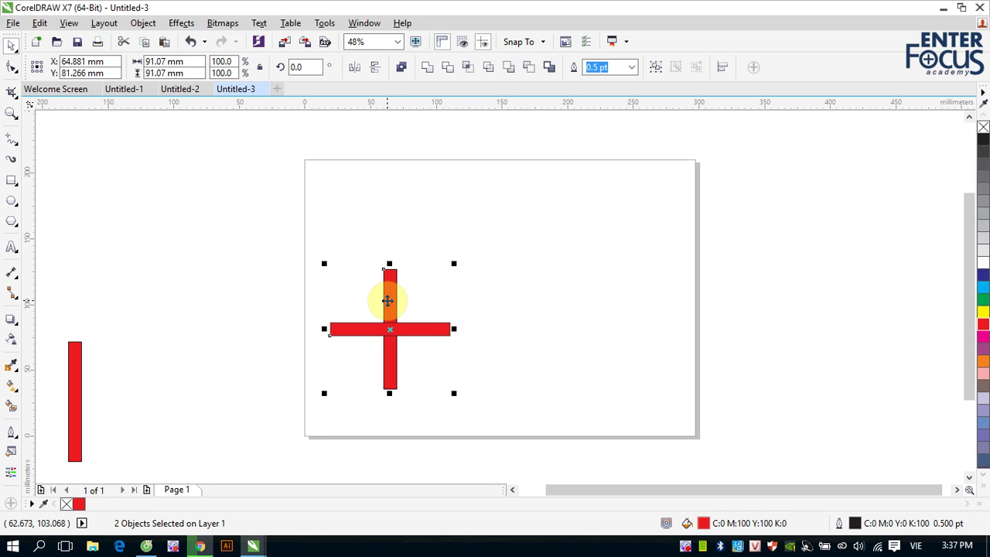
{"action": "key", "text": "t"}
{"action": "left_click", "coordinate": [518, 259]}
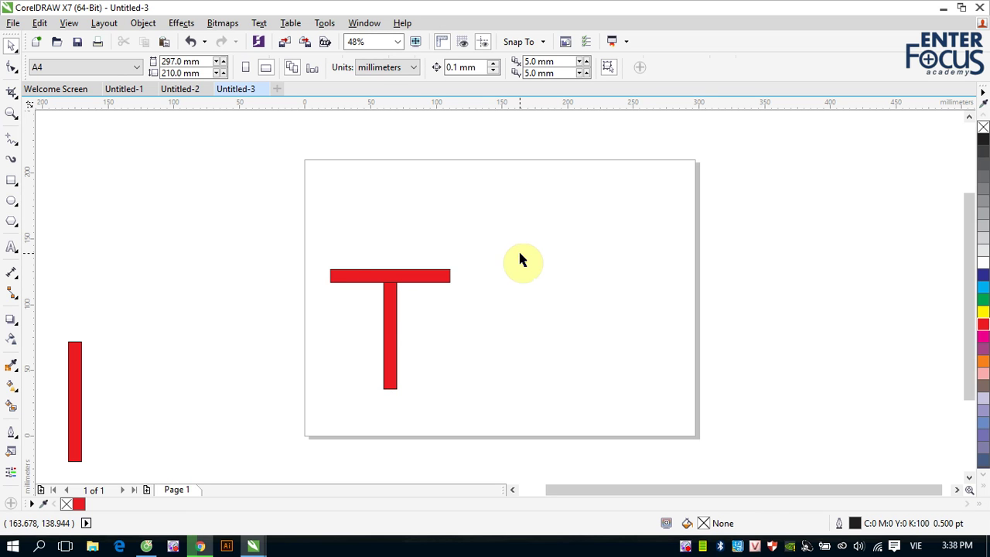
{"action": "left_click", "coordinate": [350, 277]}
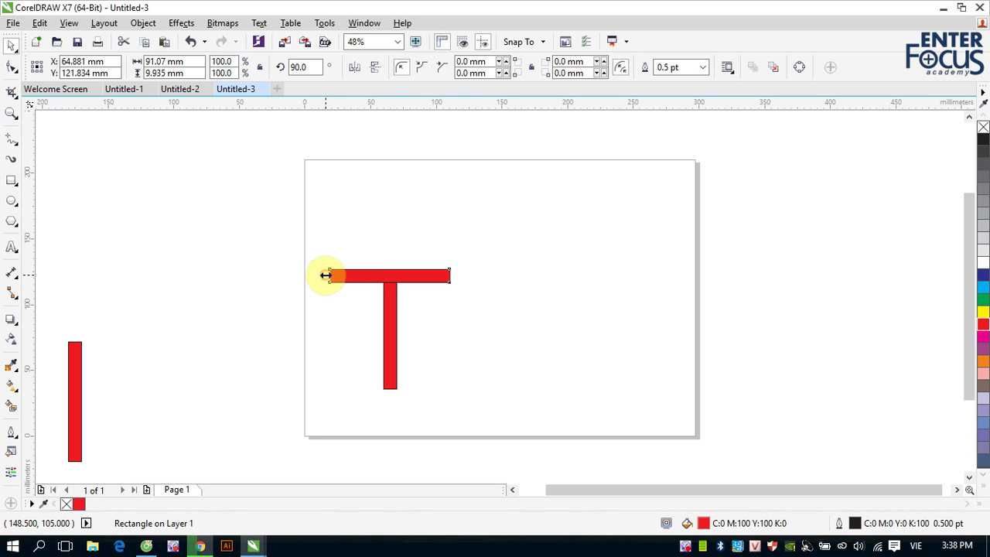
{"action": "left_click_drag", "start_coordinate": [326, 275], "coordinate": [346, 277]}
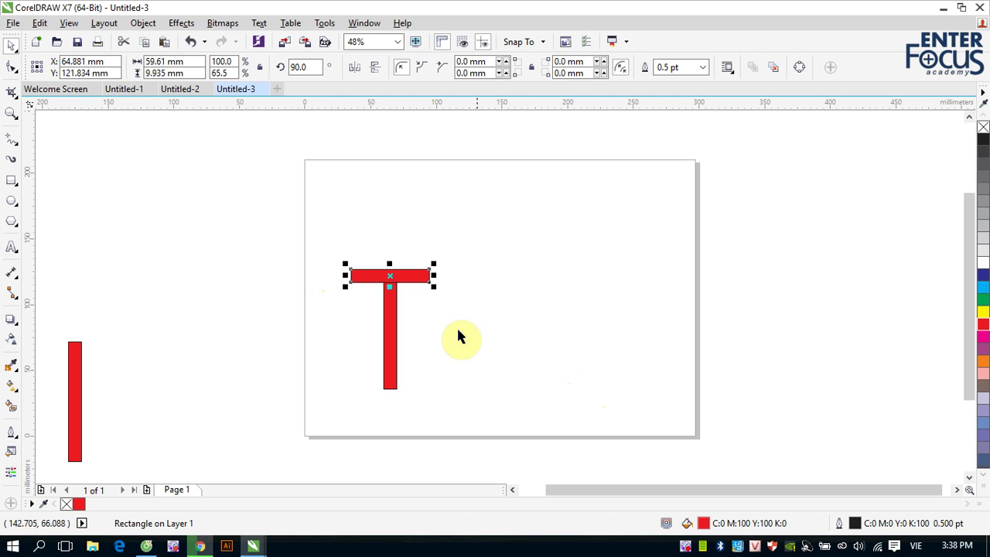
Weld the T's two bars into a single shape and move it off the page, above the separate vertical bar.
{"action": "left_click_drag", "start_coordinate": [339, 244], "coordinate": [488, 403]}
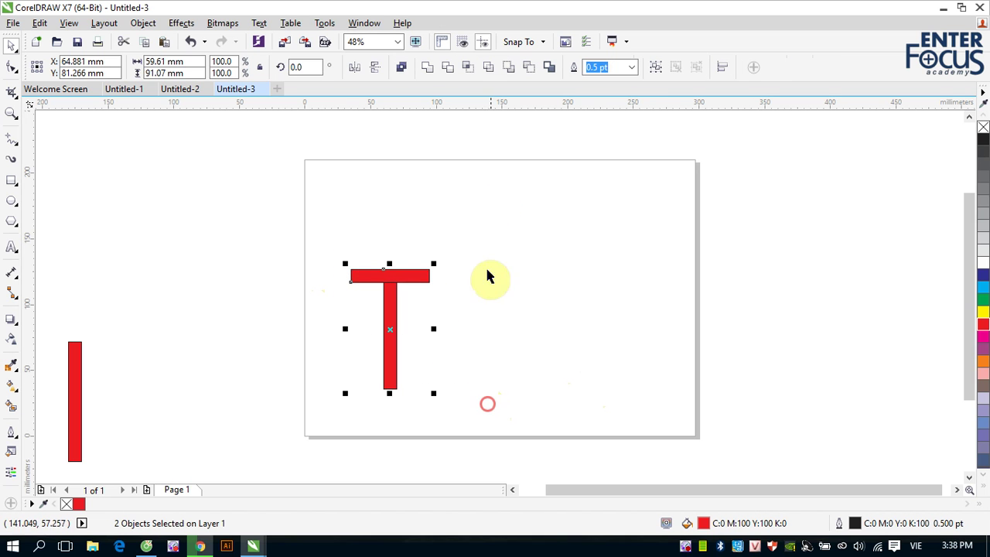
{"action": "left_click", "coordinate": [428, 71]}
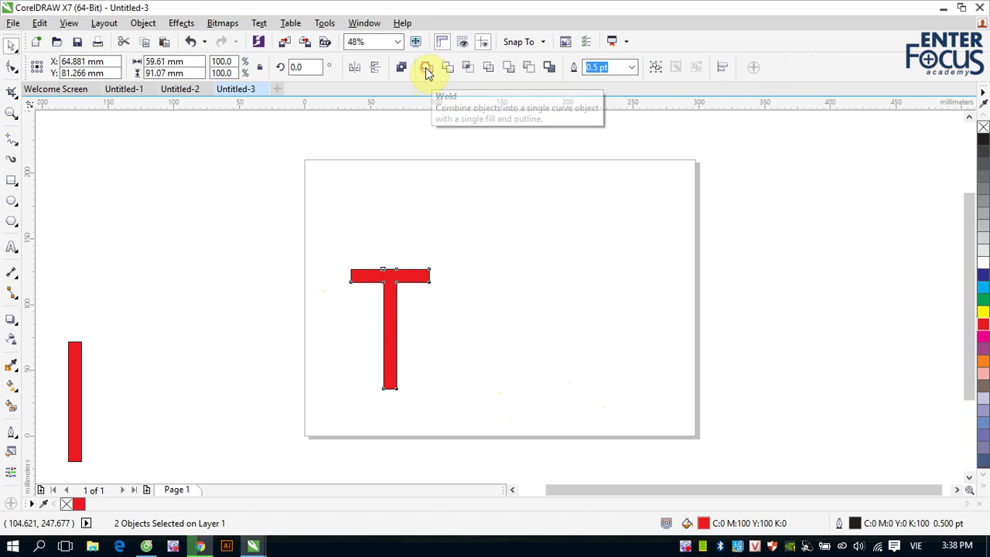
{"action": "left_click_drag", "start_coordinate": [386, 328], "coordinate": [137, 254]}
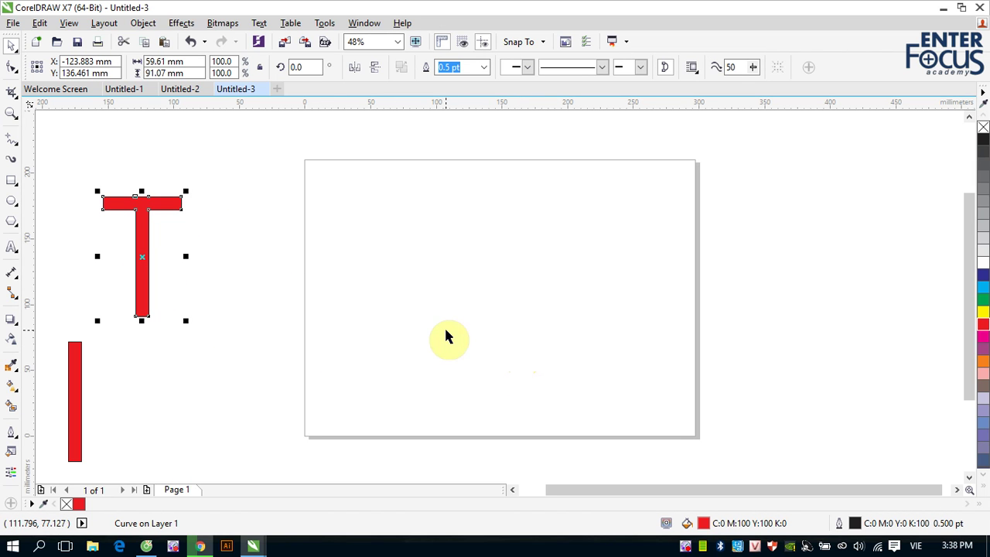
Draw a circle about 99 mm in diameter on the page.
{"action": "left_click", "coordinate": [13, 201]}
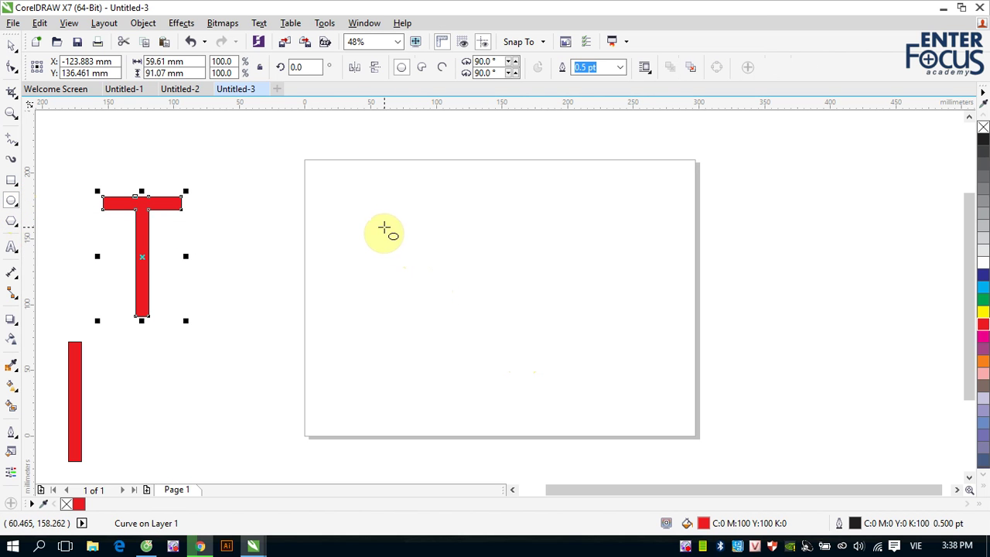
{"action": "left_click_drag", "start_coordinate": [385, 226], "coordinate": [495, 361]}
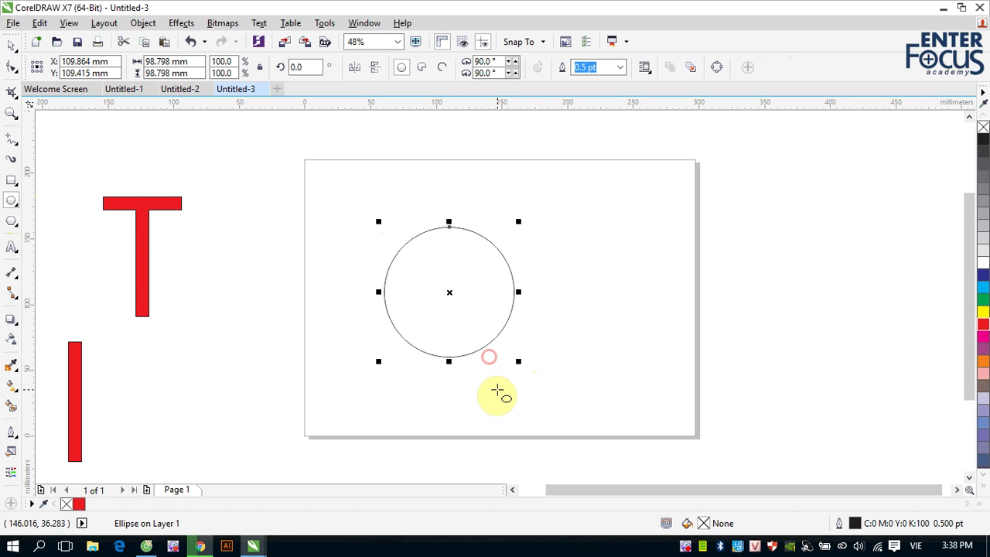
{"action": "left_click", "coordinate": [12, 44]}
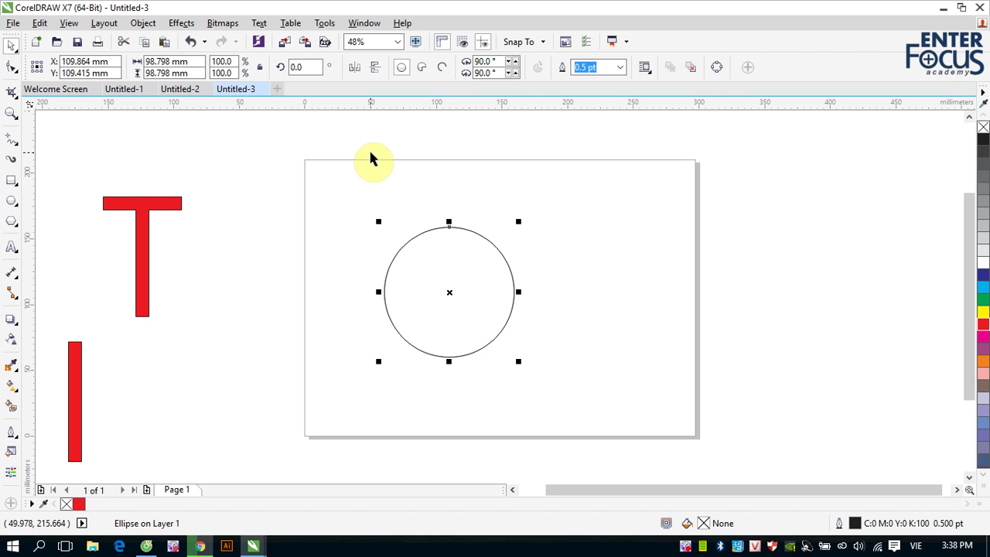
Cut a concentric copy about 83 mm in diameter out of the circle with Back Minus Front and fill the ring red.
{"action": "left_click_drag", "start_coordinate": [518, 222], "coordinate": [510, 229]}
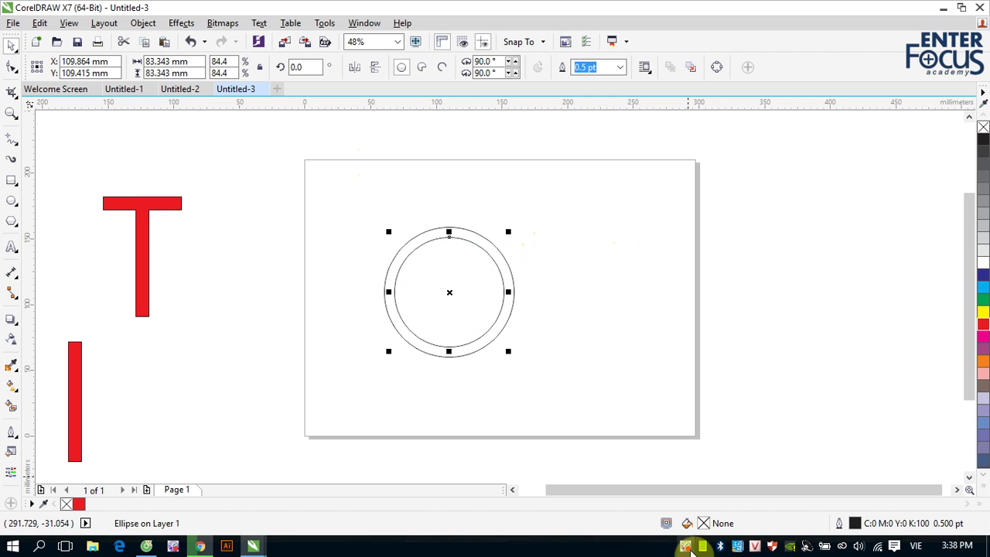
{"action": "right_click", "coordinate": [686, 546]}
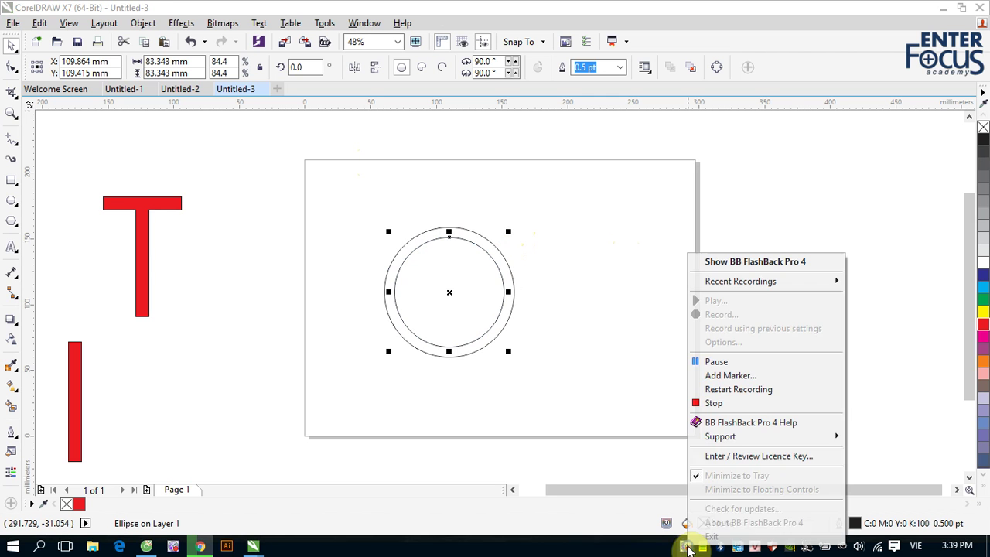
{"action": "left_click", "coordinate": [731, 362]}
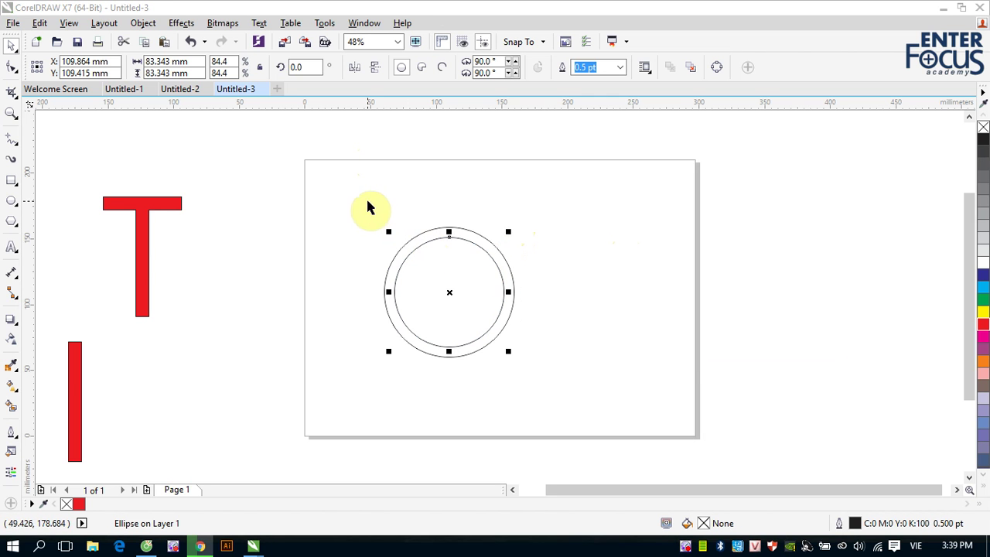
{"action": "left_click_drag", "start_coordinate": [367, 203], "coordinate": [551, 365]}
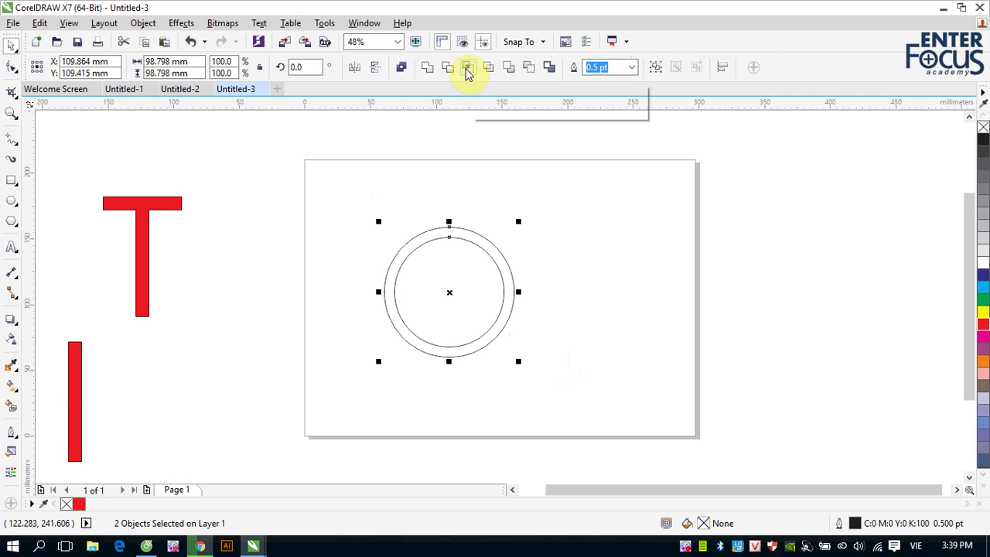
{"action": "left_click", "coordinate": [530, 69]}
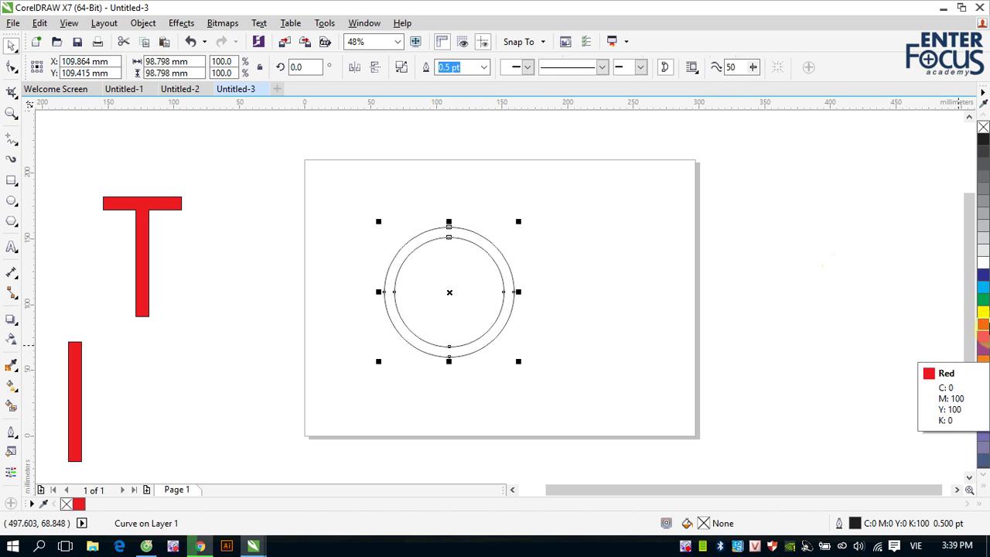
{"action": "left_click", "coordinate": [983, 334]}
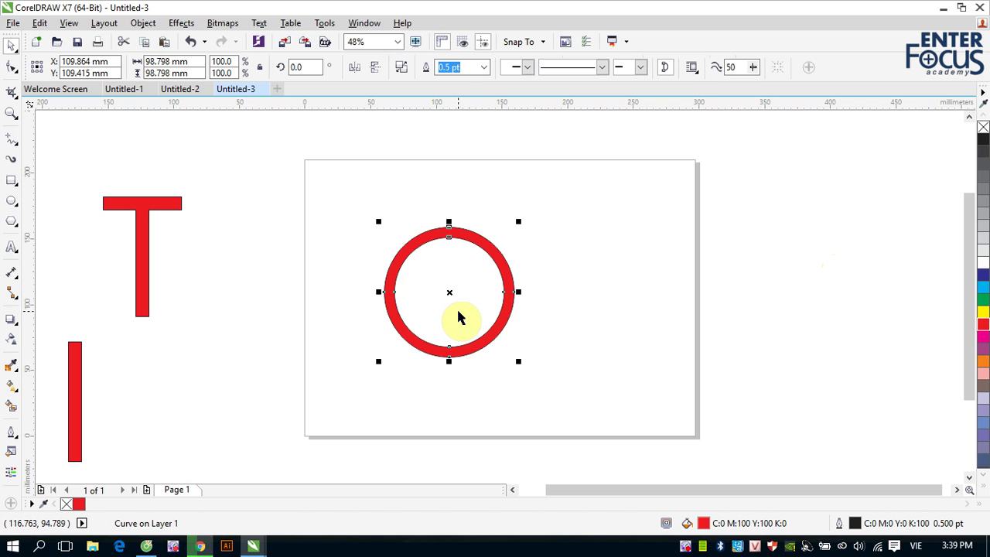
Undo the ring's red fill, the subtraction and the concentric inner copy.
{"action": "key", "text": "ctrl+z"}
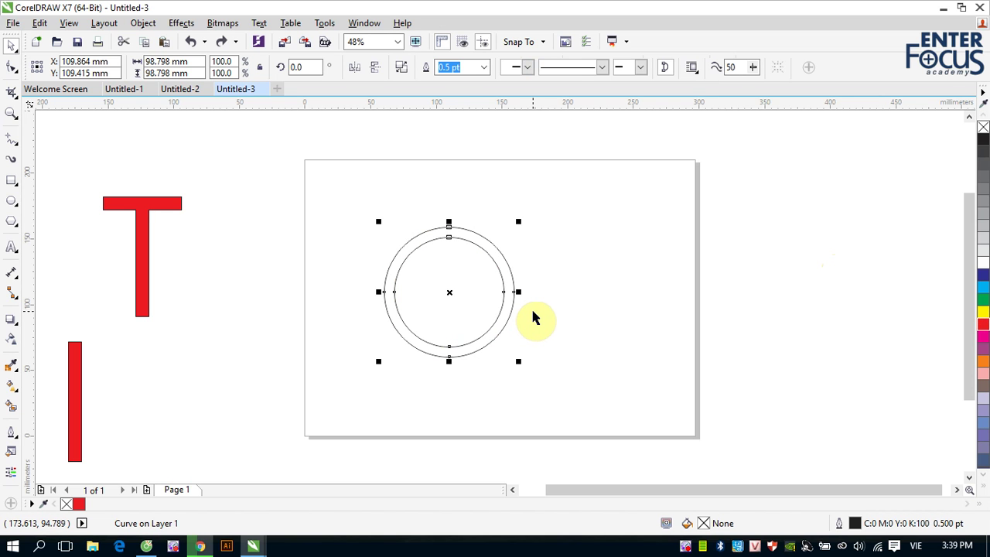
{"action": "key", "text": "ctrl+z"}
{"action": "key", "text": "ctrl+z"}
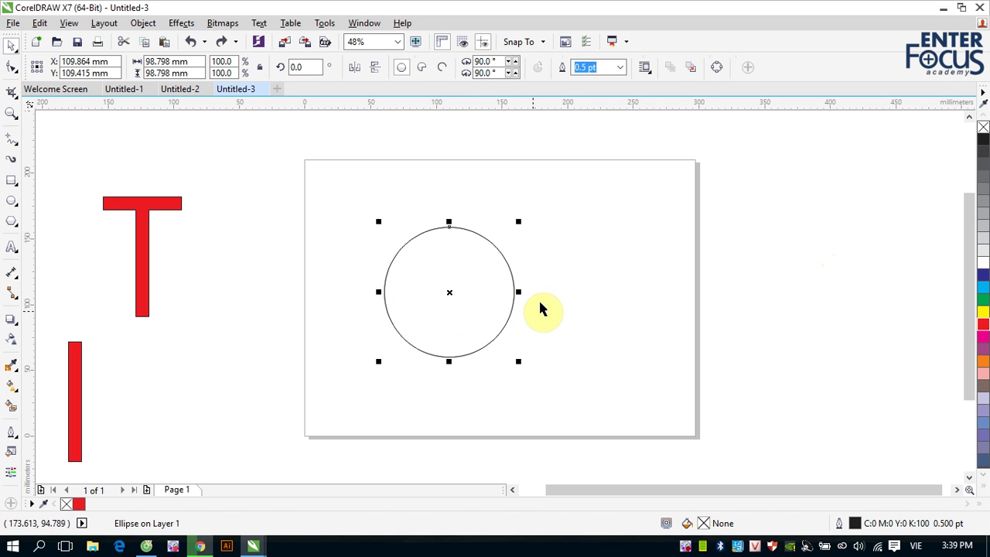
Make a concentric copy of the circle, scaled down to about 80 mm in diameter.
{"action": "left_click", "coordinate": [560, 257]}
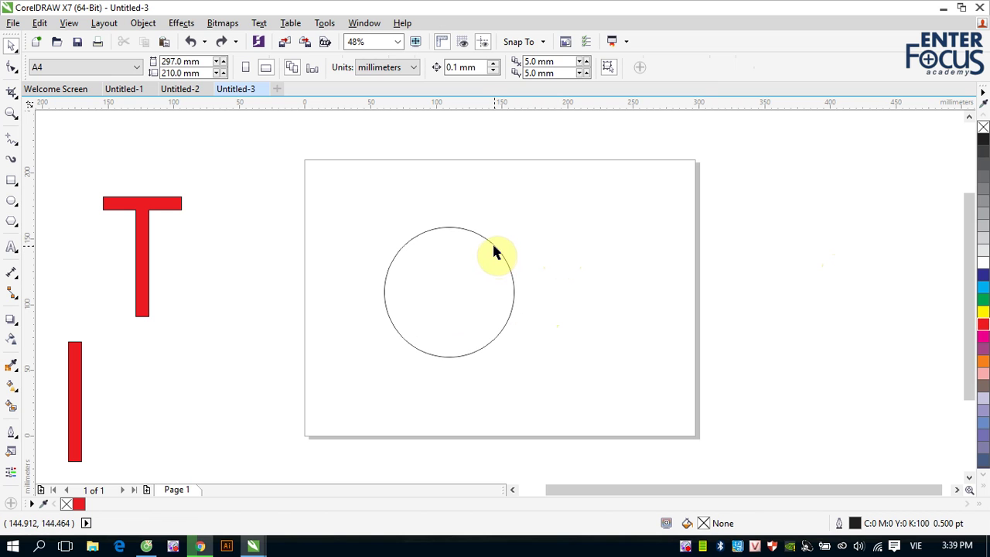
{"action": "left_click", "coordinate": [493, 250]}
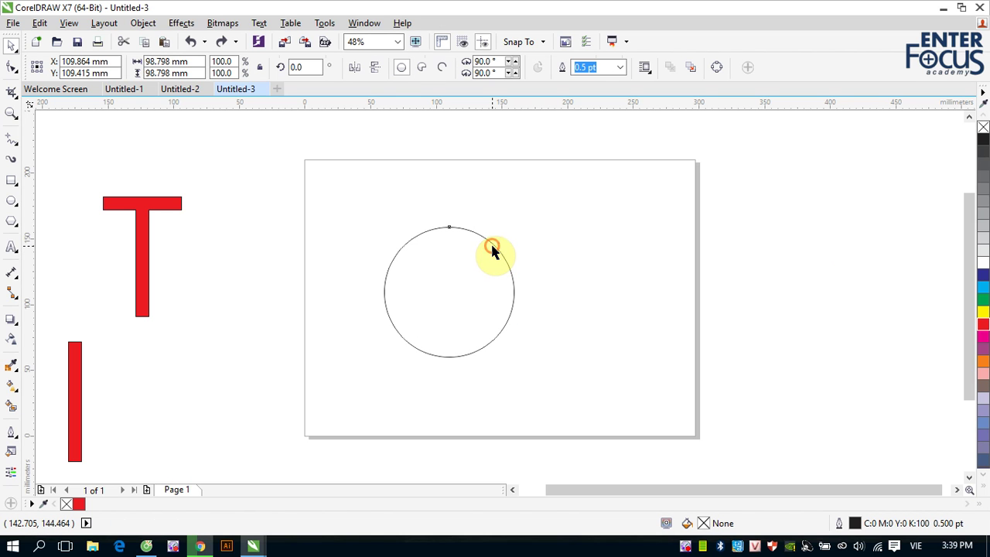
{"action": "left_click_drag", "start_coordinate": [517, 227], "coordinate": [509, 233]}
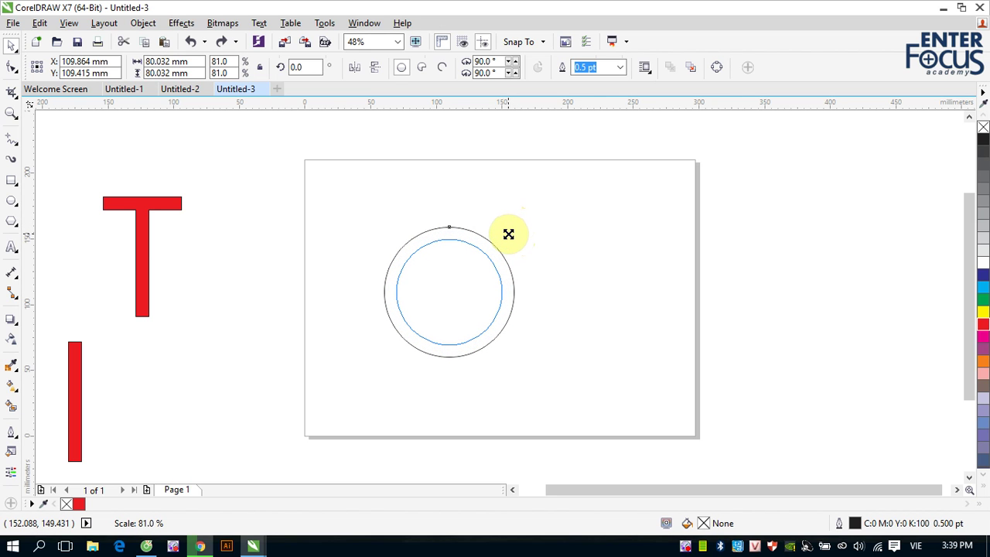
{"action": "left_click_drag", "start_coordinate": [509, 234], "coordinate": [512, 239]}
Combine the two concentric circles into a single ring and fill it red.
{"action": "left_click_drag", "start_coordinate": [368, 209], "coordinate": [576, 382]}
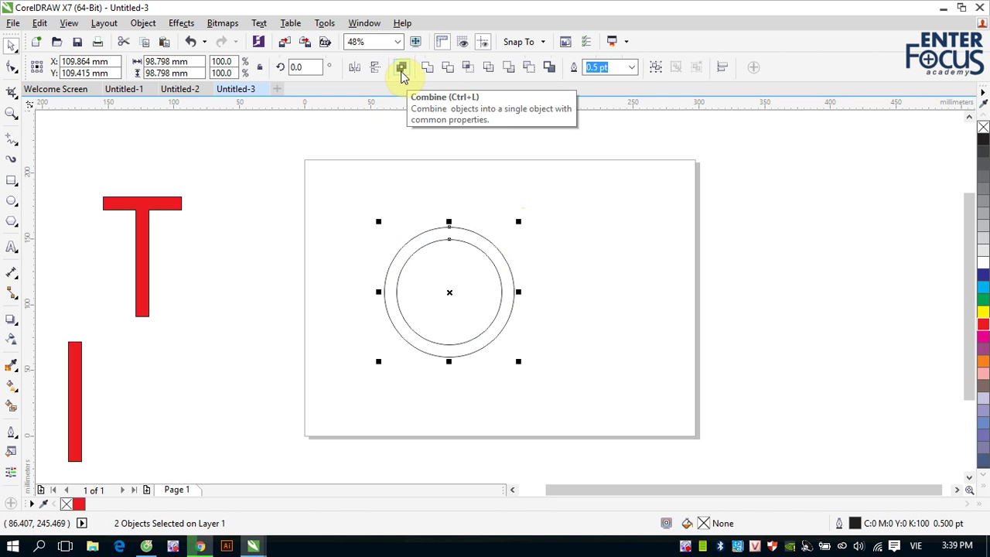
{"action": "left_click", "coordinate": [401, 70]}
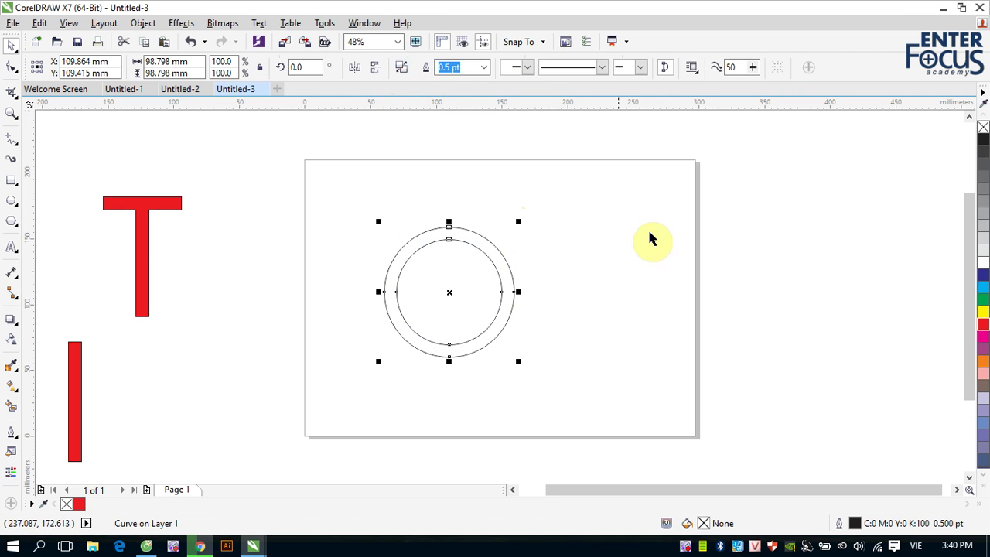
{"action": "left_click", "coordinate": [981, 325]}
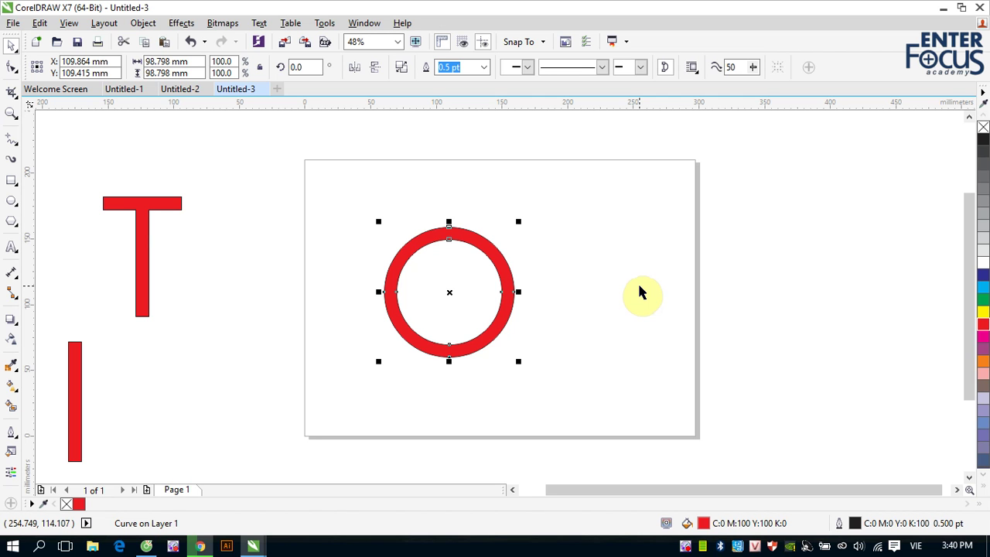
Draw a square about 87 mm wide beside the ring and rotate it by 45 degrees.
{"action": "left_click", "coordinate": [11, 181]}
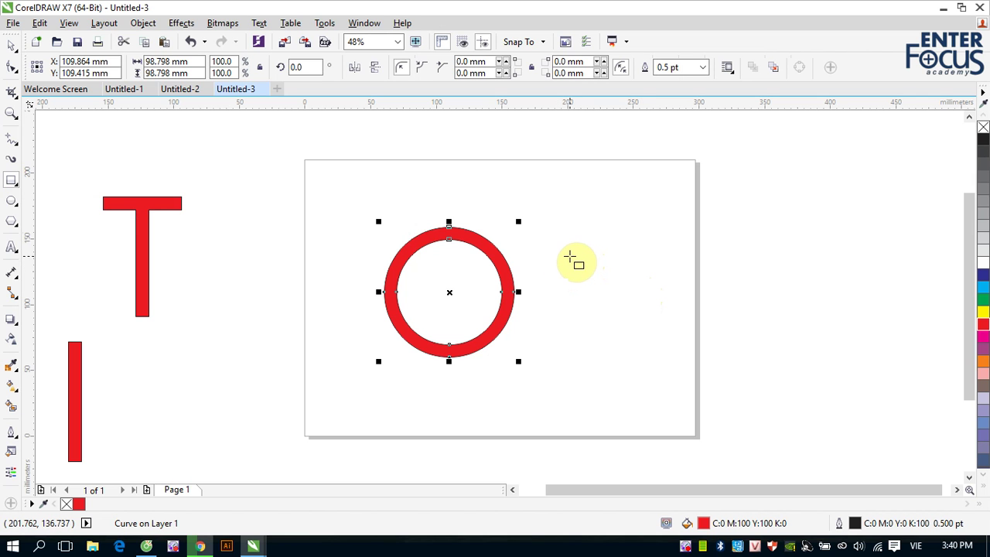
{"action": "left_click_drag", "start_coordinate": [566, 249], "coordinate": [681, 363]}
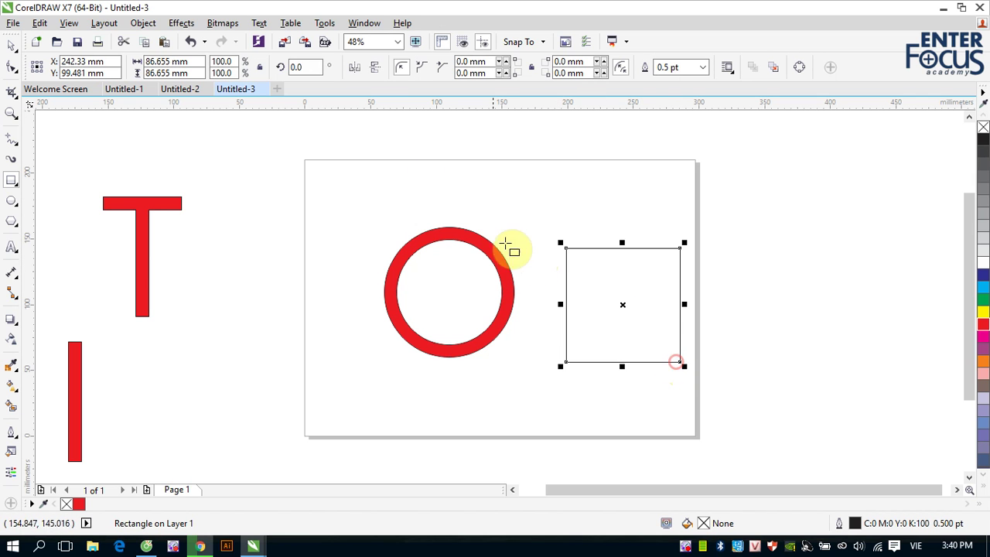
{"action": "left_click", "coordinate": [305, 68]}
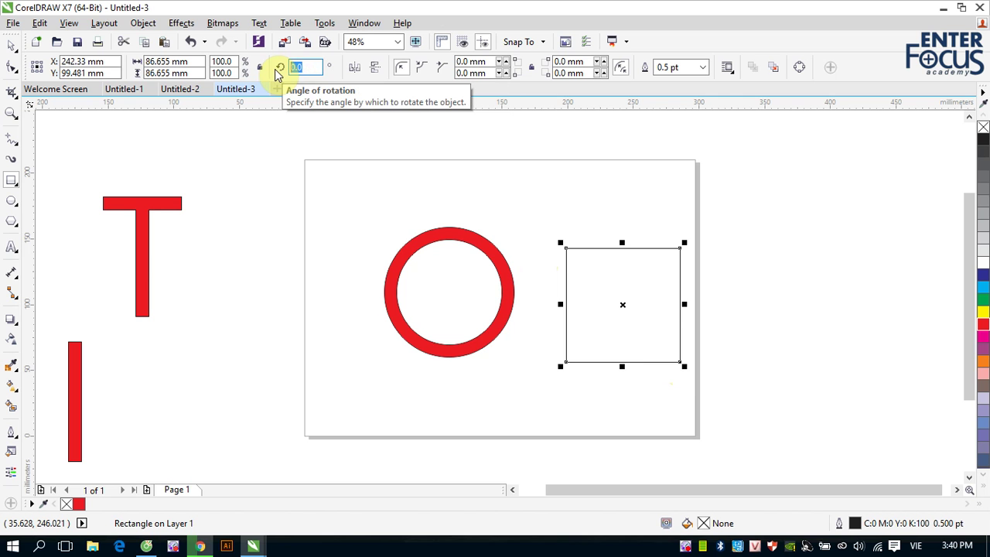
{"action": "type", "text": "45"}
{"action": "key", "text": "Return"}
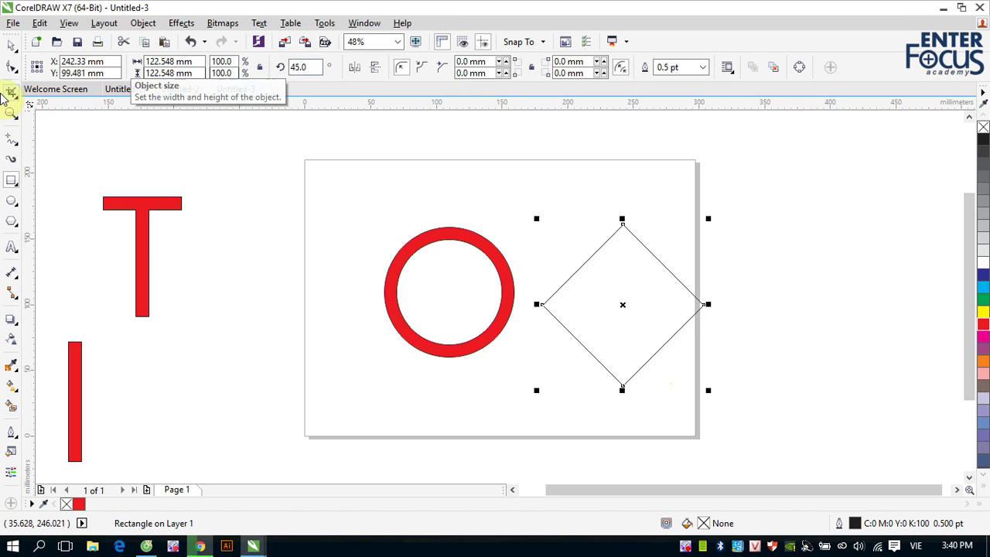
Align the rotated square and the ring along their horizontal centre line.
{"action": "left_click", "coordinate": [11, 53]}
{"action": "left_click_drag", "start_coordinate": [338, 173], "coordinate": [790, 413]}
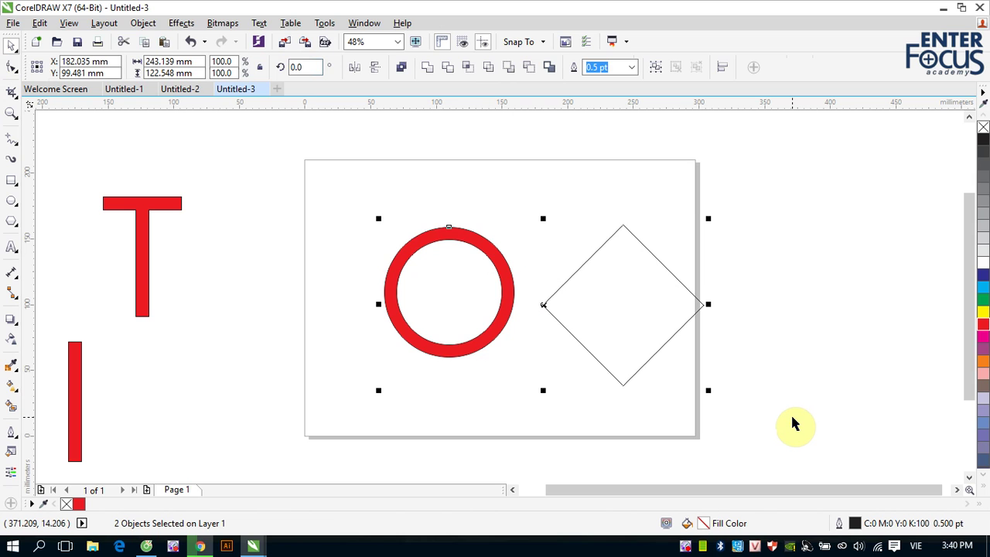
{"action": "key", "text": "e"}
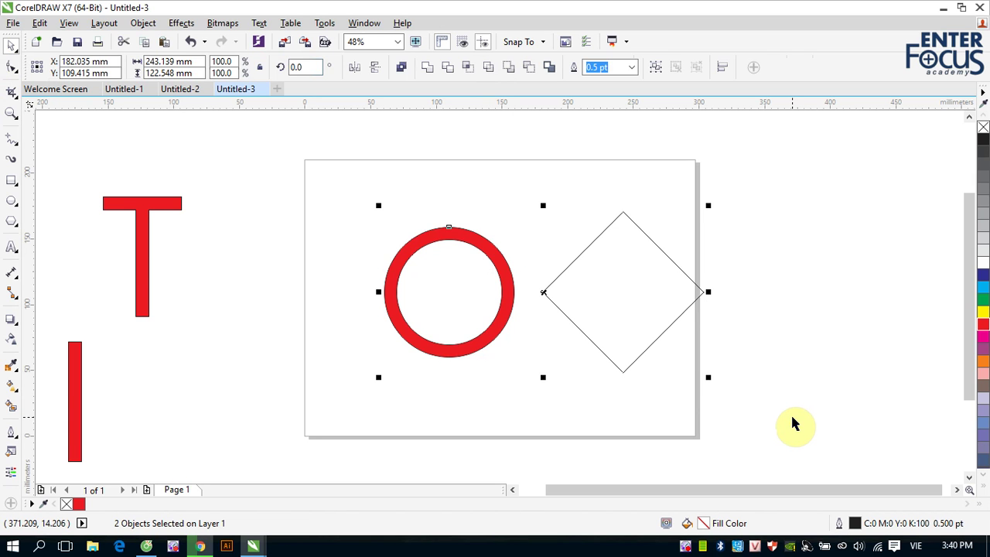
{"action": "left_click", "coordinate": [789, 412]}
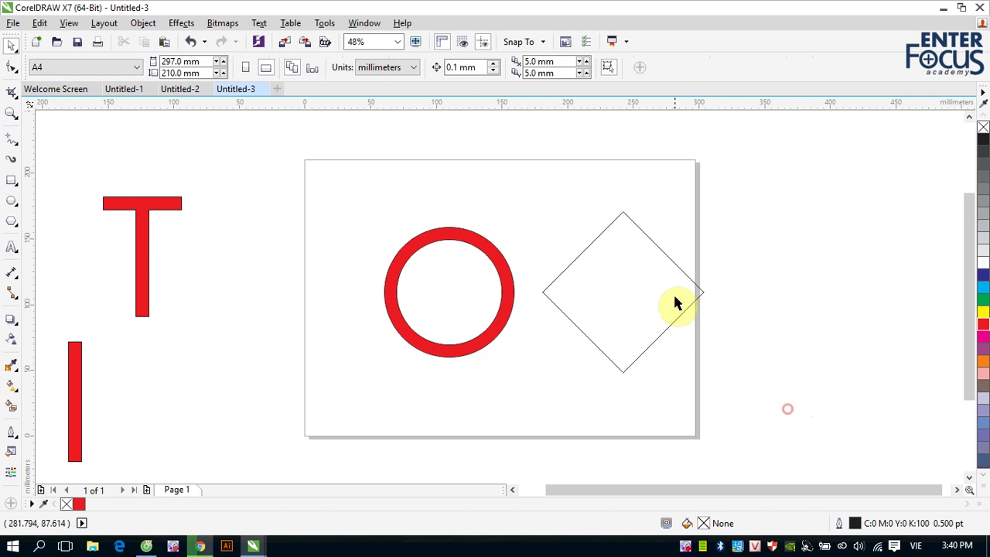
Move the diamond over the ring's right side and cut it out of the ring with Back Minus Front to form a C.
{"action": "left_click_drag", "start_coordinate": [672, 265], "coordinate": [570, 272]}
{"action": "left_click", "coordinate": [464, 238], "text": "shift"}
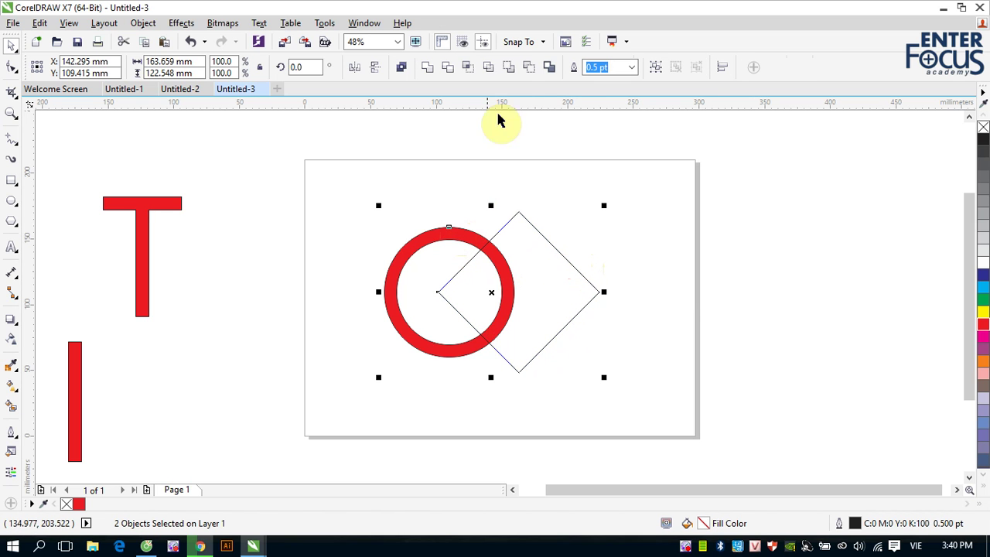
{"action": "left_click", "coordinate": [531, 70]}
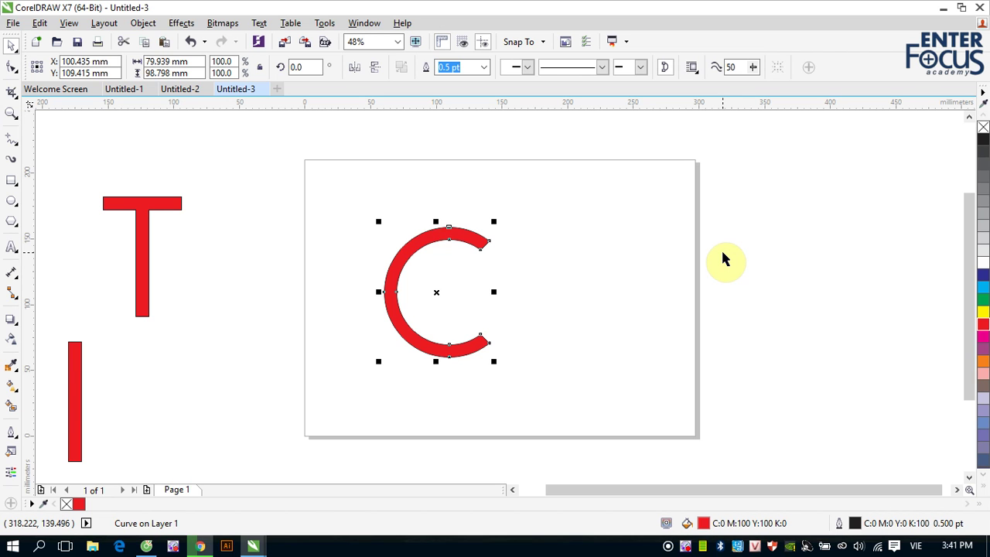
Undo the C cut and the diamond's move, and delete the diamond beside the ring.
{"action": "key", "text": "ctrl+z"}
{"action": "key", "text": "ctrl+z"}
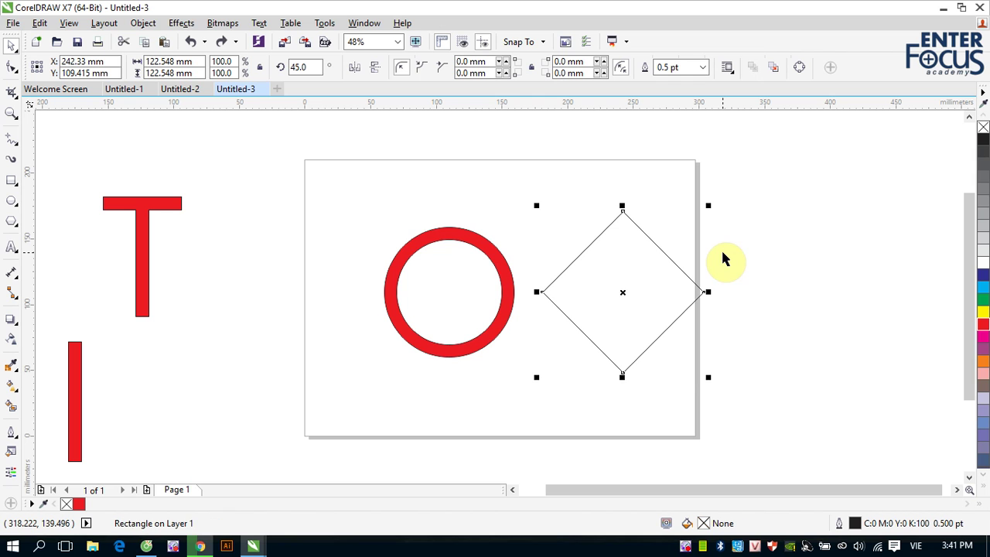
{"action": "left_click", "coordinate": [665, 266]}
{"action": "key", "text": "Delete"}
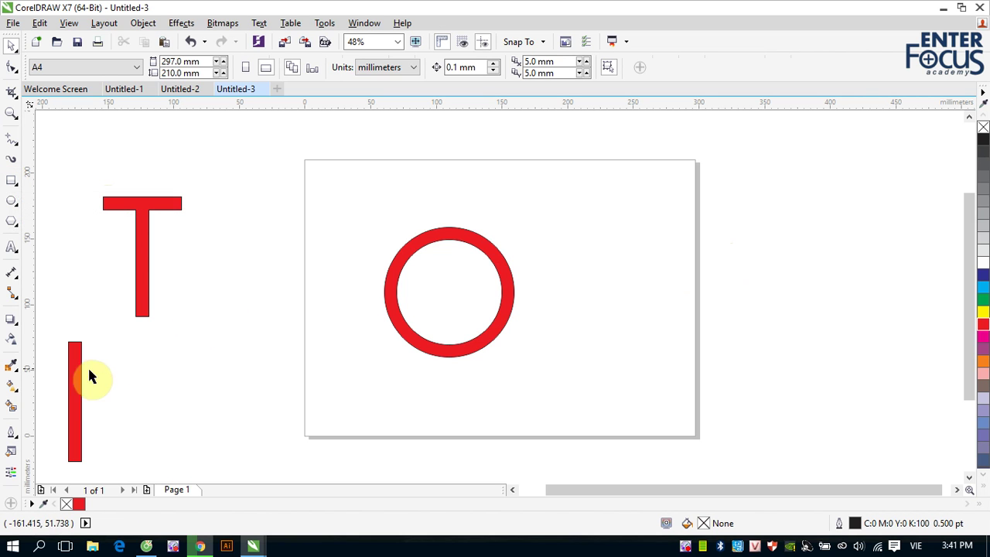
Draw a rectangle about 93 × 116 mm over the ring's upper part and align its left edge with the ring's.
{"action": "left_click", "coordinate": [11, 180]}
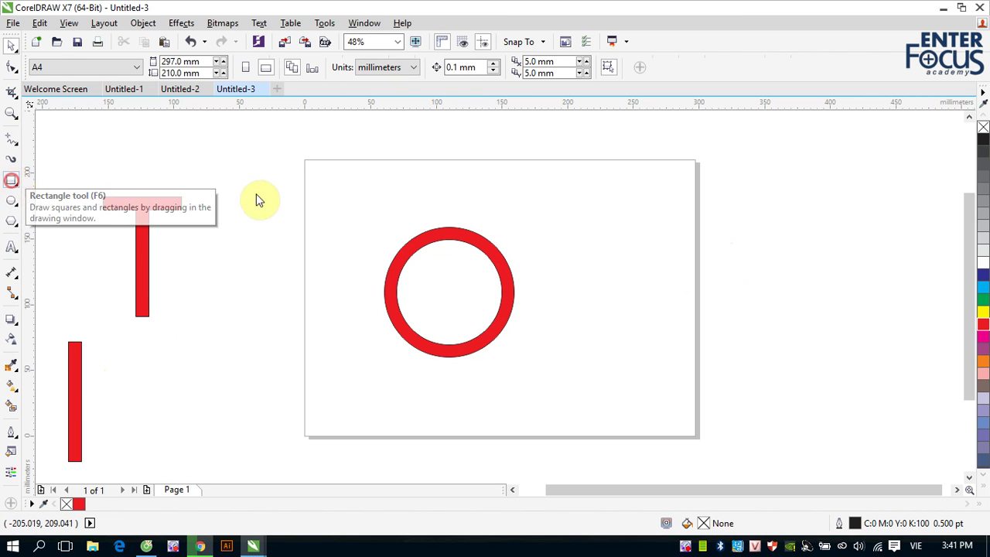
{"action": "left_click_drag", "start_coordinate": [382, 158], "coordinate": [512, 316]}
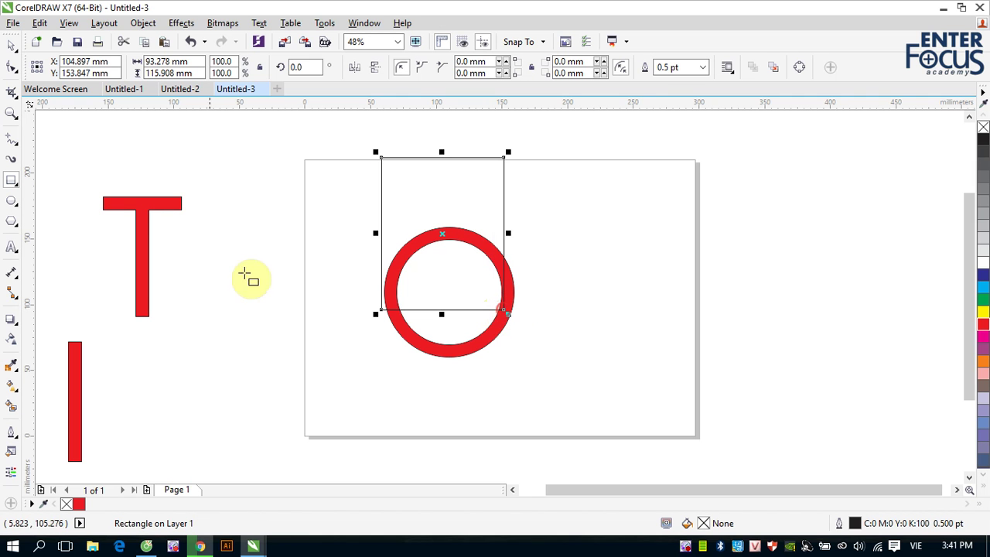
{"action": "left_click", "coordinate": [14, 49]}
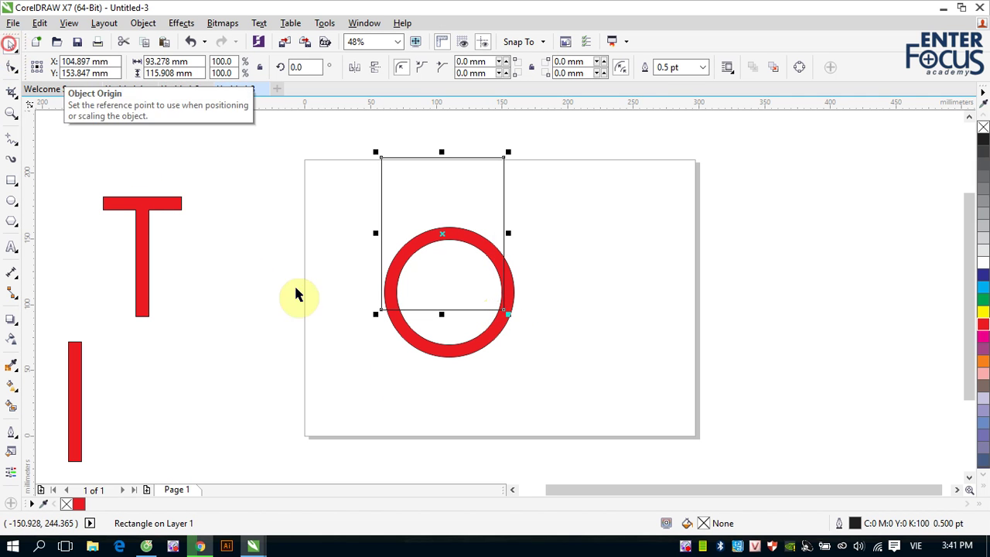
{"action": "left_click", "coordinate": [445, 355], "text": "shift"}
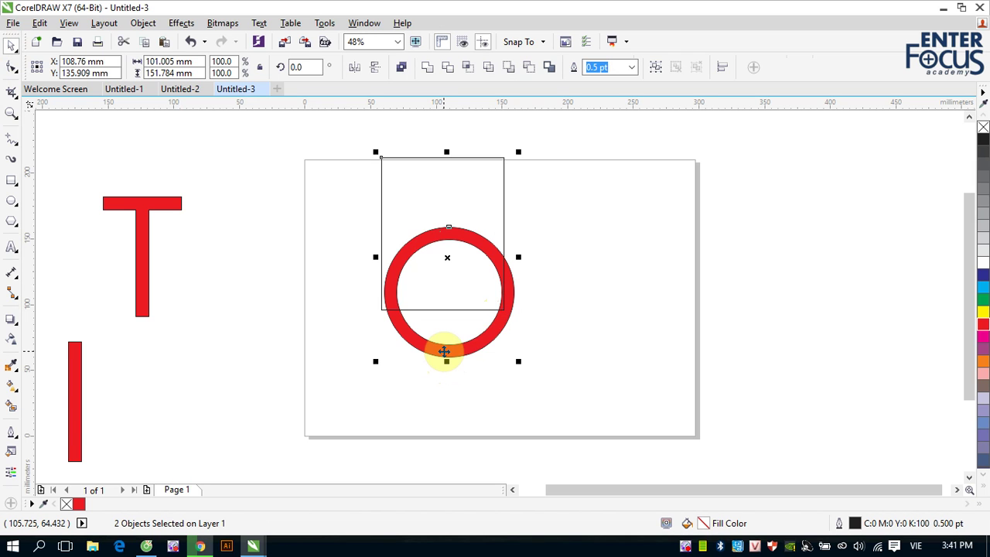
{"action": "key", "text": "c"}
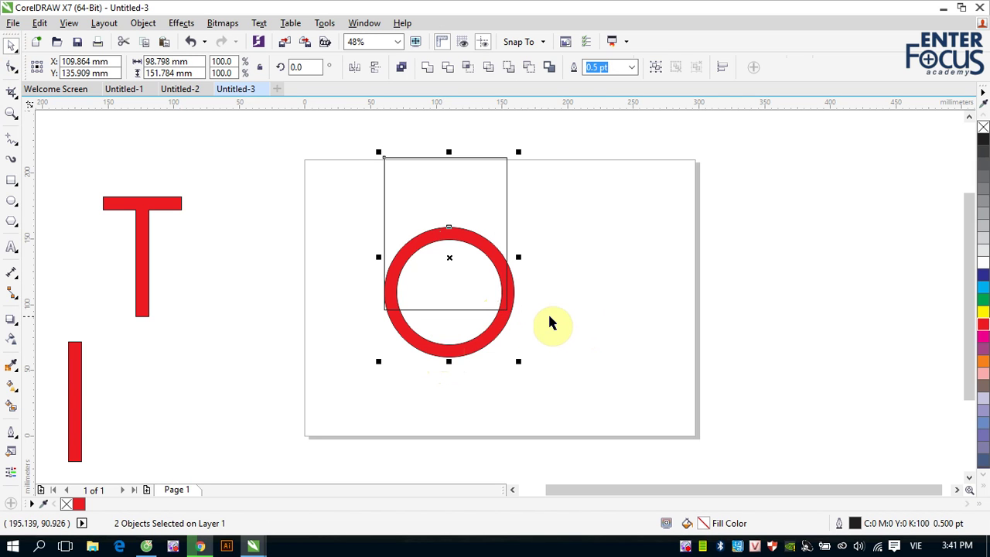
{"action": "left_click", "coordinate": [610, 287]}
Resize the rectangle to a bar about 9.4 × 103 mm, matching the ring's thickness and ending at the ring's centre height.
{"action": "left_click", "coordinate": [507, 203]}
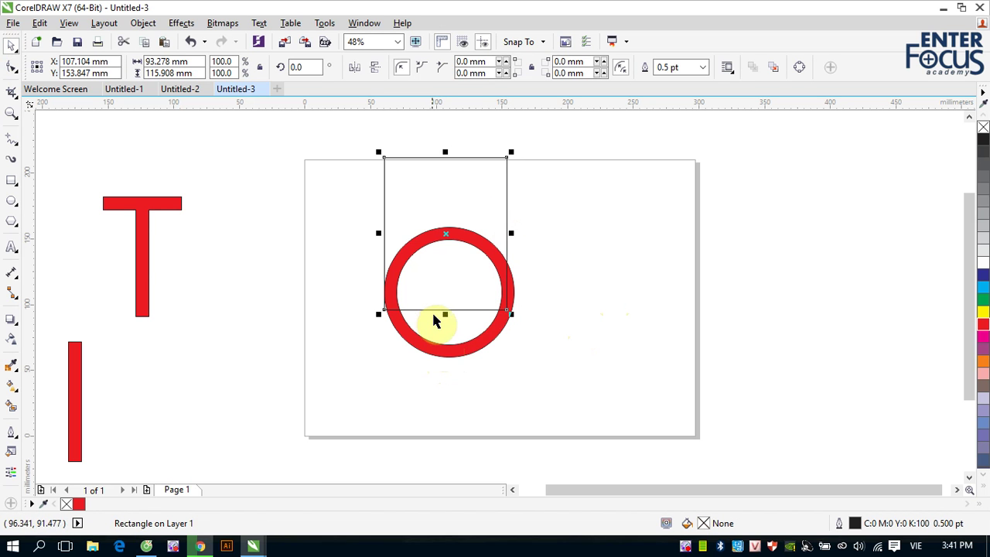
{"action": "left_click_drag", "start_coordinate": [444, 314], "coordinate": [447, 294]}
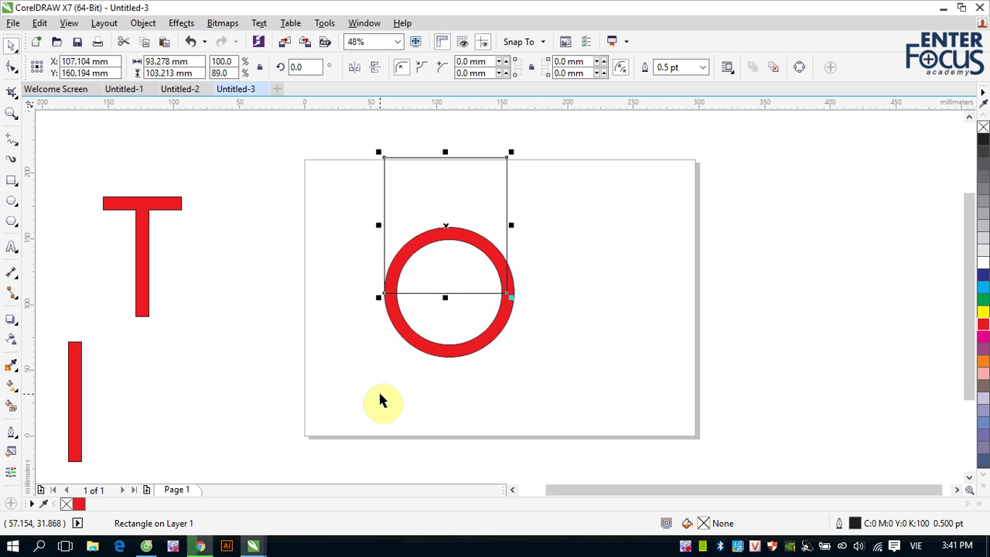
{"action": "left_click_drag", "start_coordinate": [511, 225], "coordinate": [397, 245]}
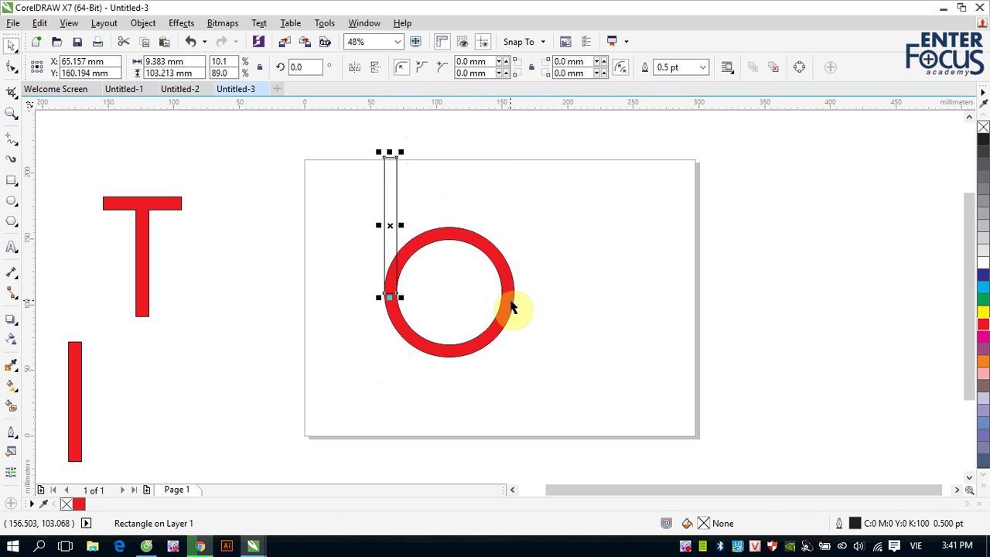
Duplicate the narrow bar and align the copy with the ring's right edge.
{"action": "left_click", "coordinate": [510, 300], "text": "shift"}
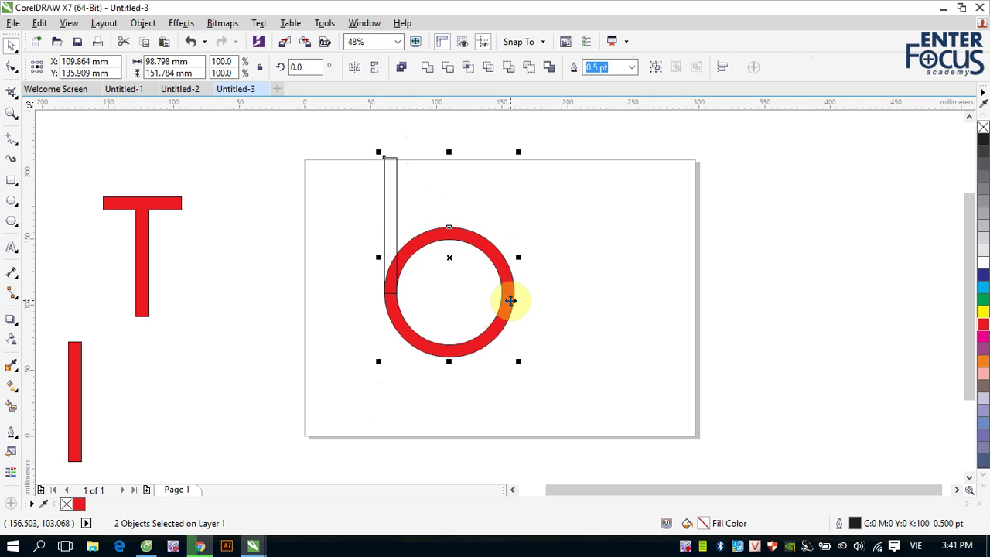
{"action": "key", "text": "r"}
{"action": "left_click", "coordinate": [593, 256]}
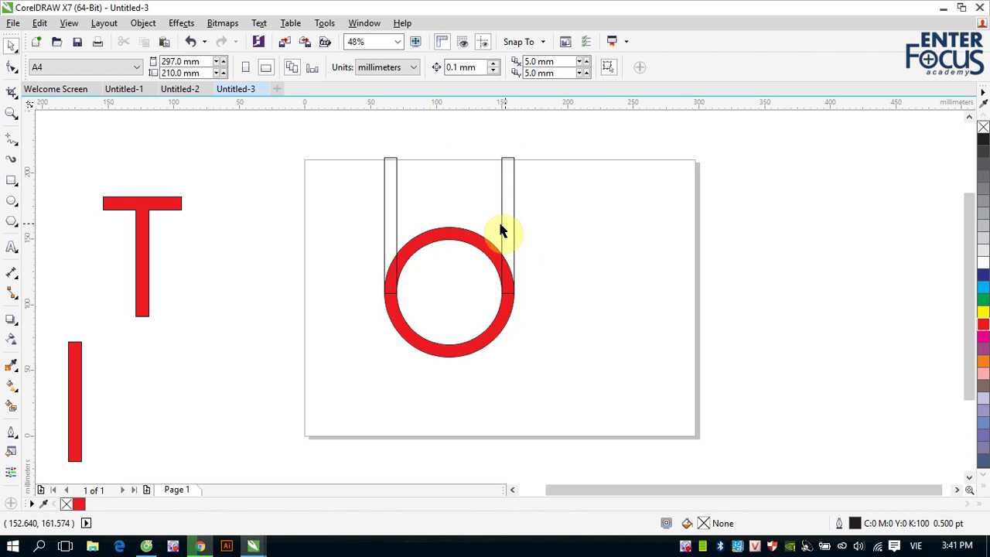
Duplicate the right bar and widen the copy to about 139 mm so it covers the ring's whole upper half.
{"action": "left_click", "coordinate": [503, 231]}
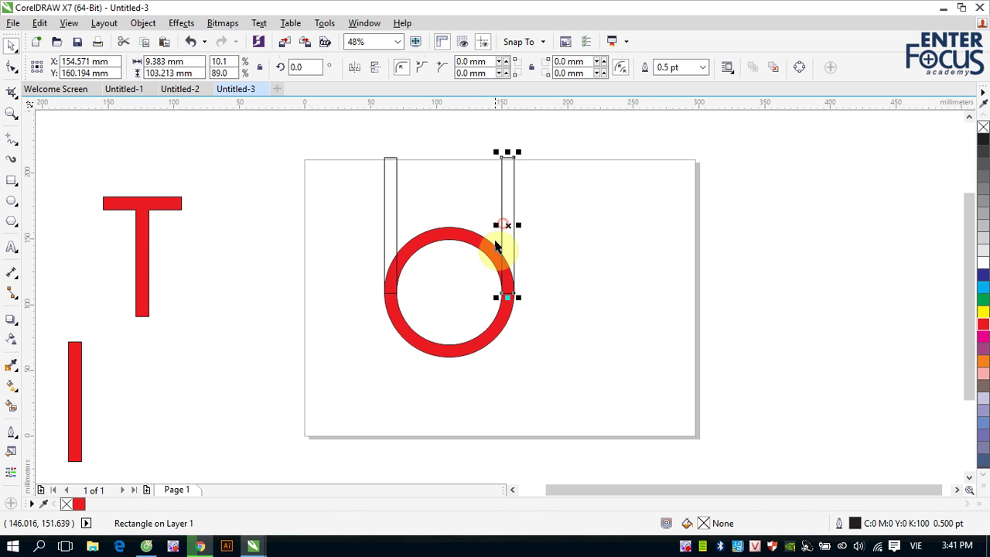
{"action": "left_click_drag", "start_coordinate": [496, 224], "coordinate": [360, 225]}
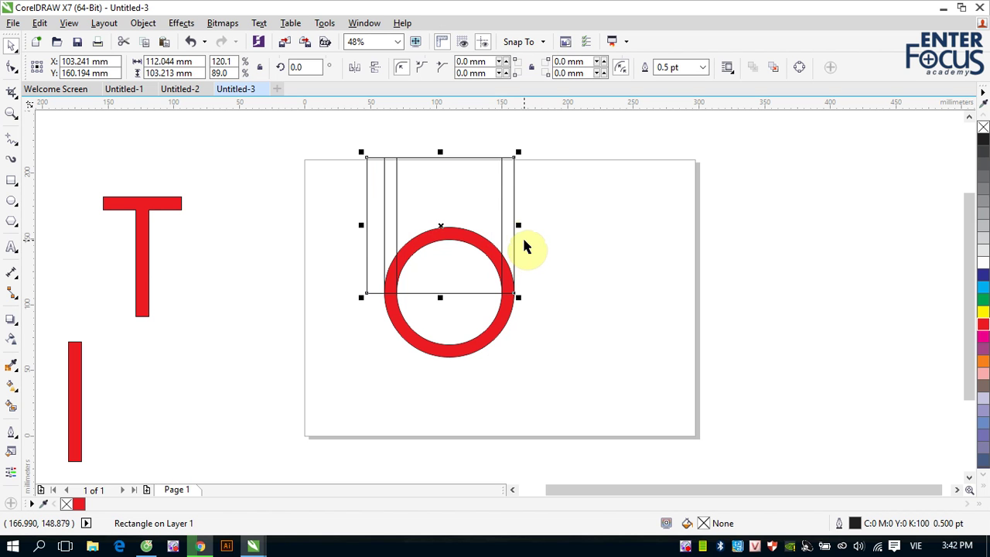
{"action": "left_click_drag", "start_coordinate": [519, 226], "coordinate": [553, 225]}
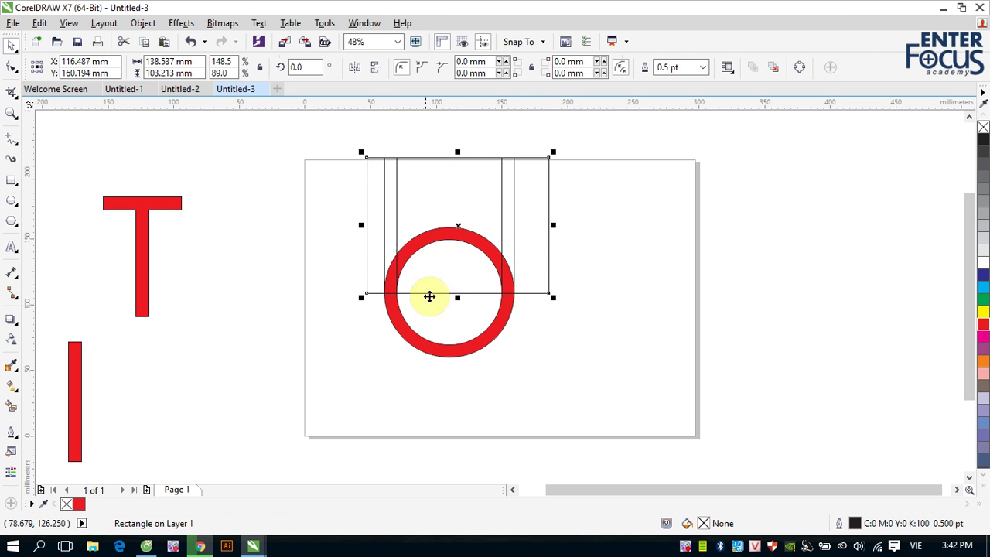
Cut the wide rectangle out of the ring with Back Minus Front and weld the half ring to both bars as a U.
{"action": "left_click", "coordinate": [455, 354], "text": "shift"}
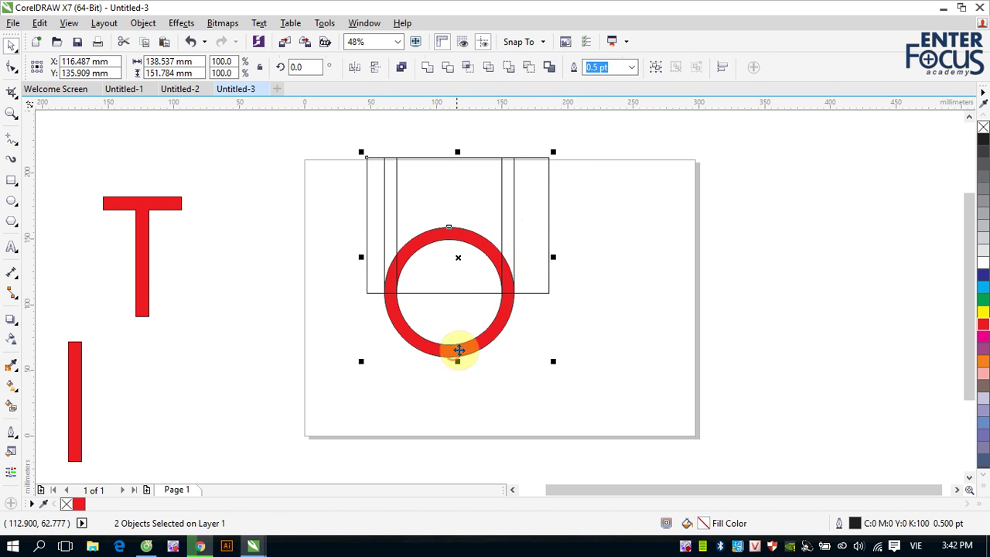
{"action": "left_click", "coordinate": [530, 68]}
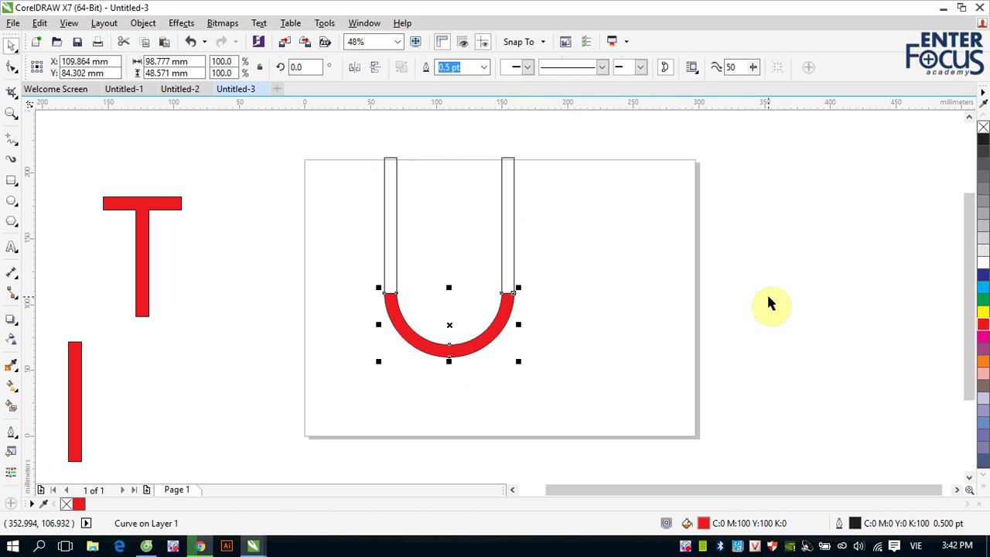
{"action": "left_click_drag", "start_coordinate": [353, 142], "coordinate": [598, 387]}
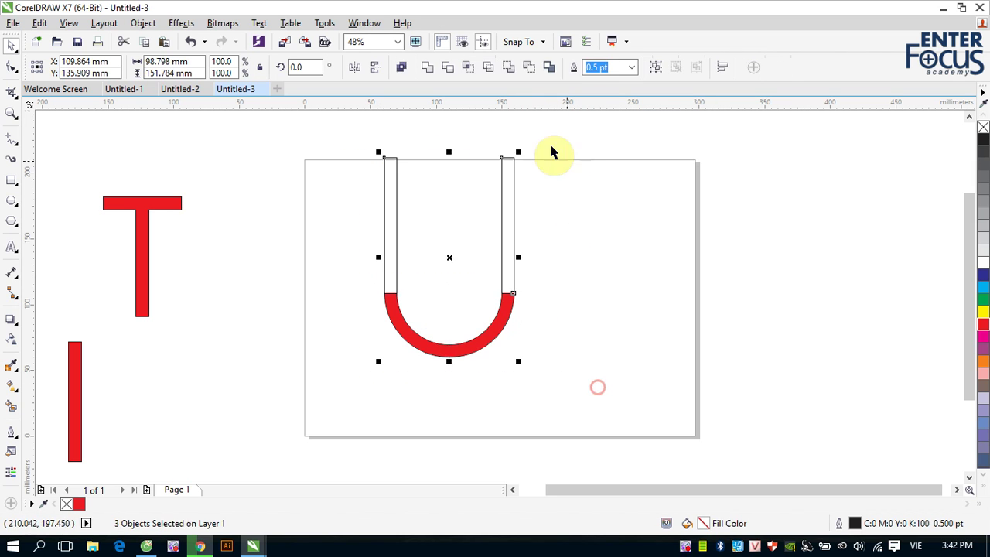
{"action": "left_click", "coordinate": [427, 68]}
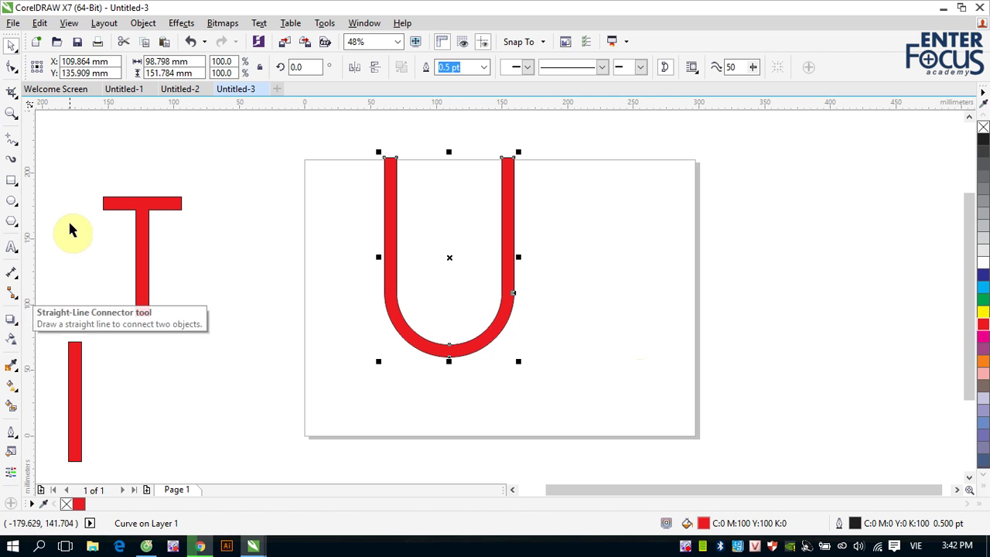
Create a new blank A4 landscape document.
{"action": "left_click", "coordinate": [34, 44]}
{"action": "left_click", "coordinate": [479, 441]}
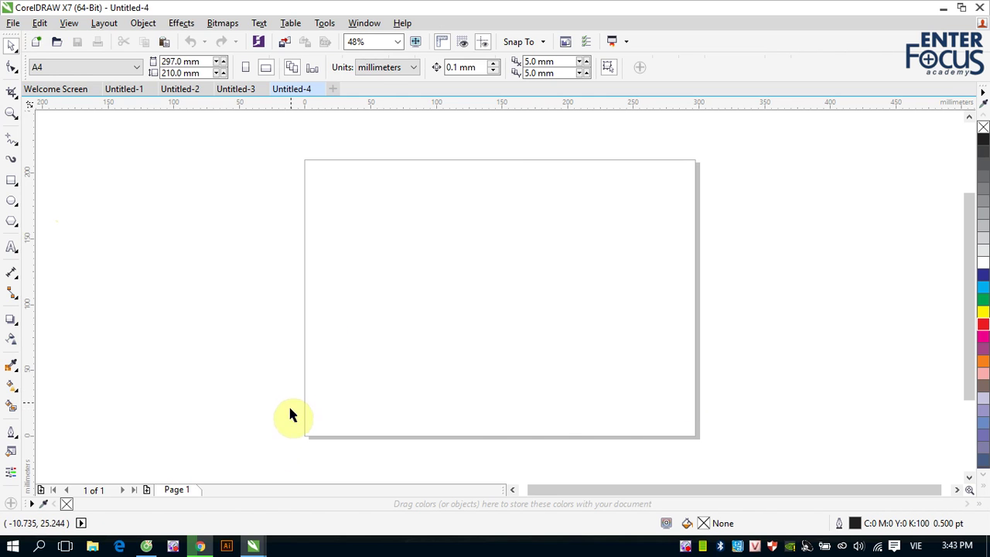
Switch to the Chrome browser and open Google Images in a new tab.
{"action": "left_click", "coordinate": [200, 547]}
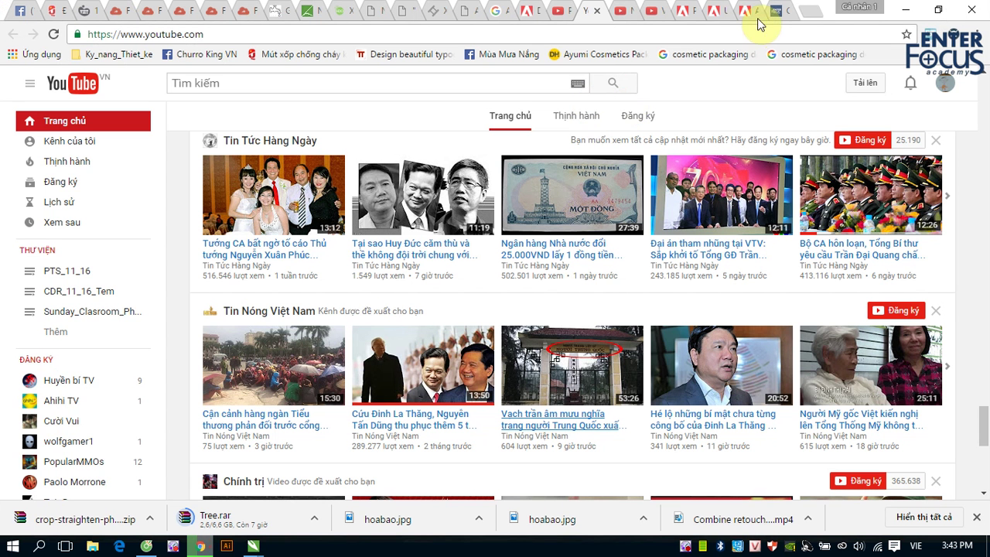
{"action": "left_click", "coordinate": [807, 12]}
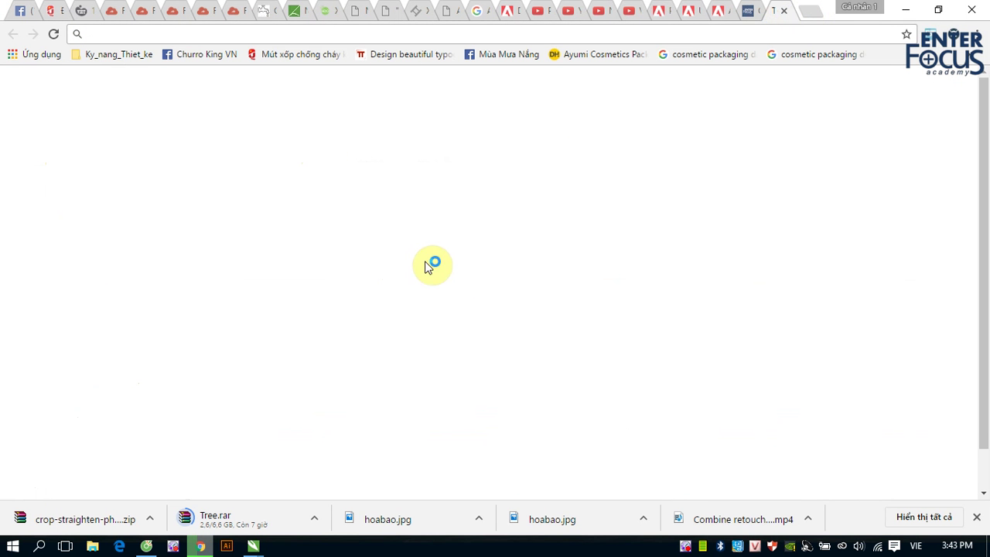
{"action": "left_click", "coordinate": [848, 87]}
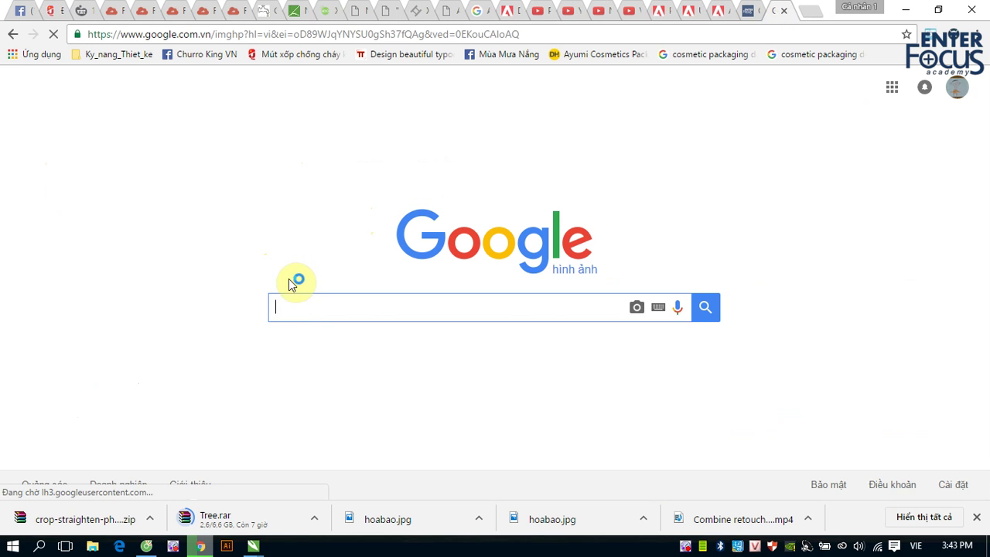
Search Google Images for "Logo NXB GD" to find reference pictures of the publisher's logo.
{"action": "type", "text": "Logo"}
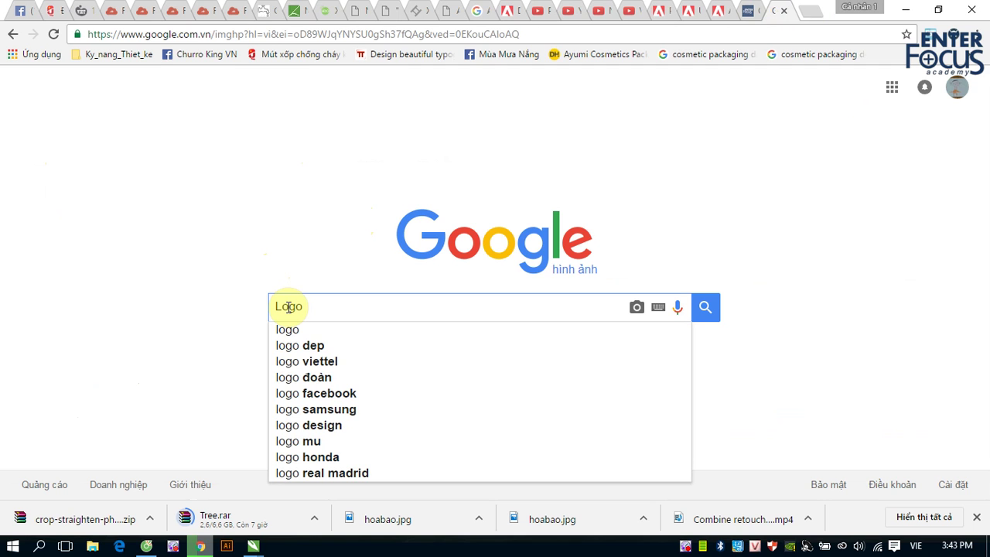
{"action": "type", "text": " NXB"}
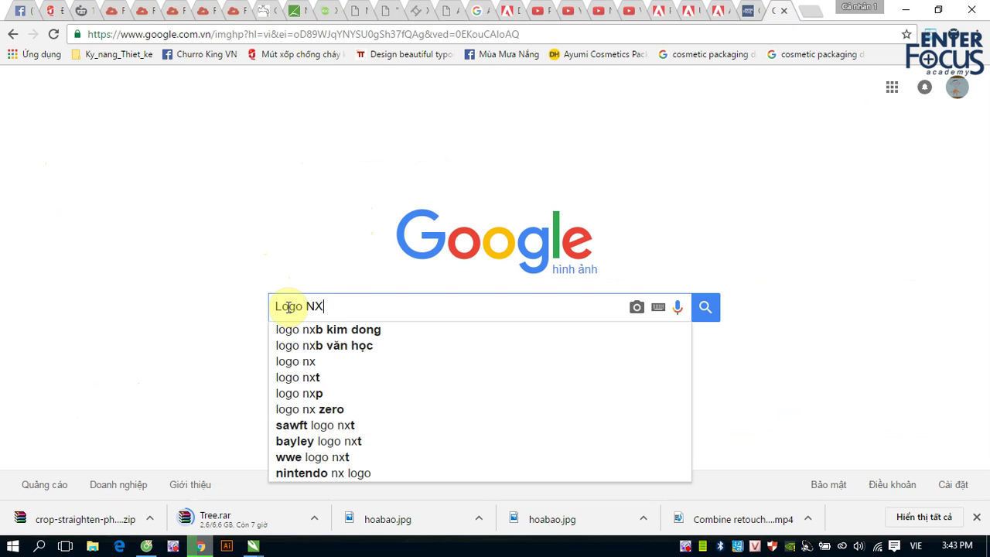
{"action": "type", "text": " GC"}
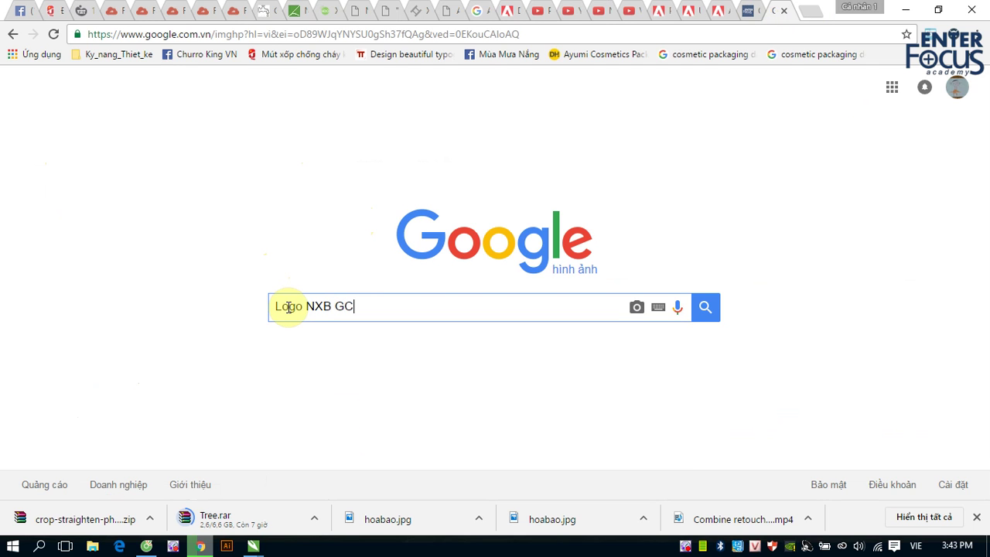
{"action": "key", "text": "BackSpace"}
{"action": "type", "text": "D"}
{"action": "key", "text": "Return"}
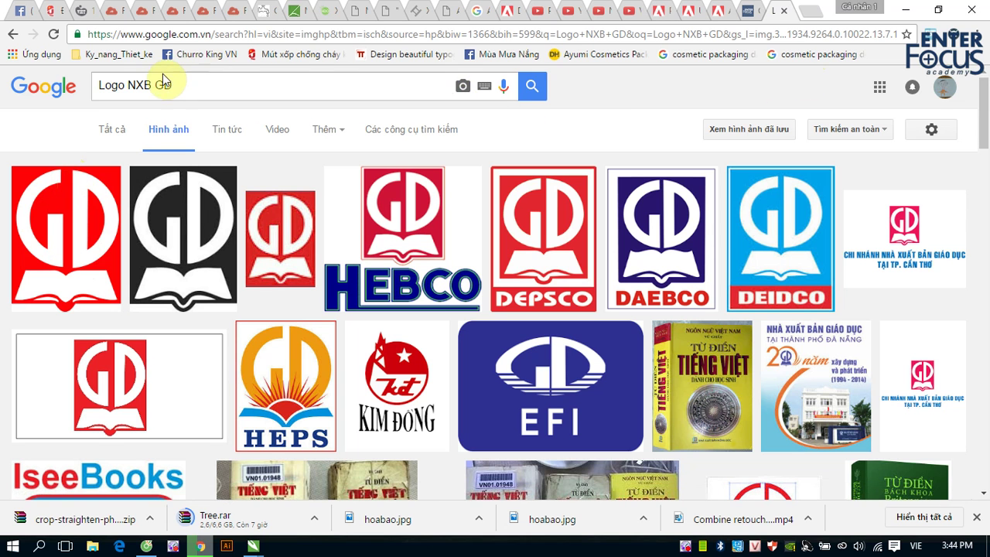
Replace the image search query with "Am Duong" and search for yin-yang symbol pictures.
{"action": "left_click_drag", "start_coordinate": [177, 84], "coordinate": [90, 89]}
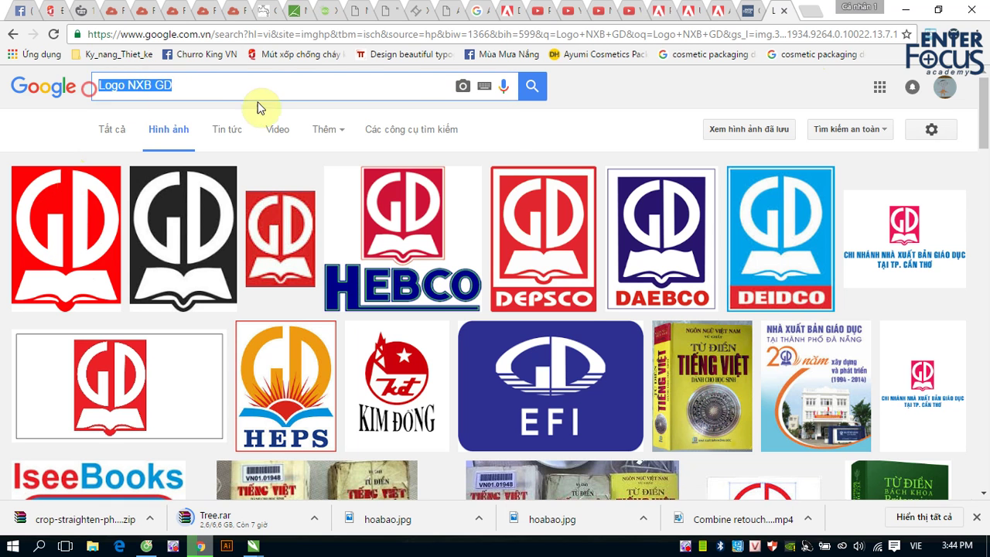
{"action": "type", "text": "Am "}
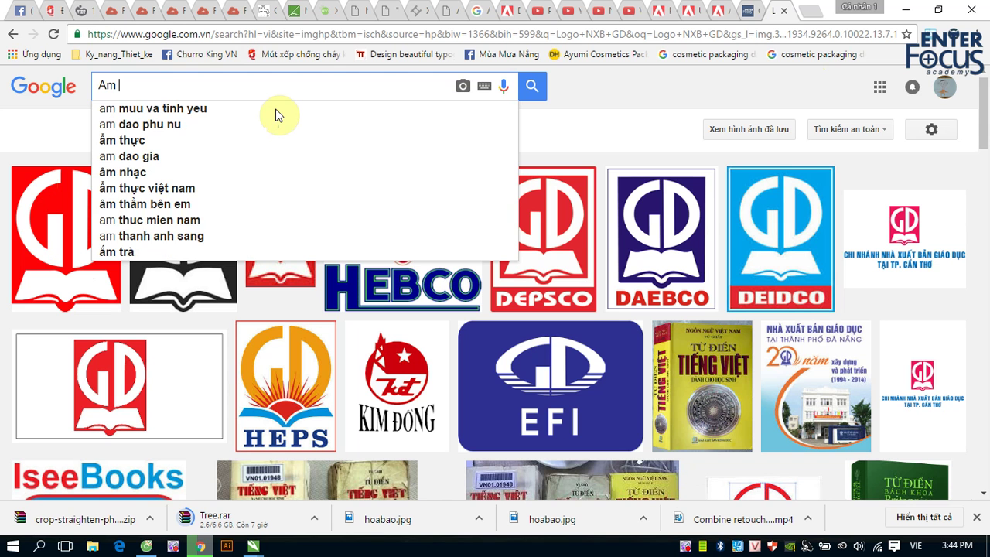
{"action": "type", "text": "Duong"}
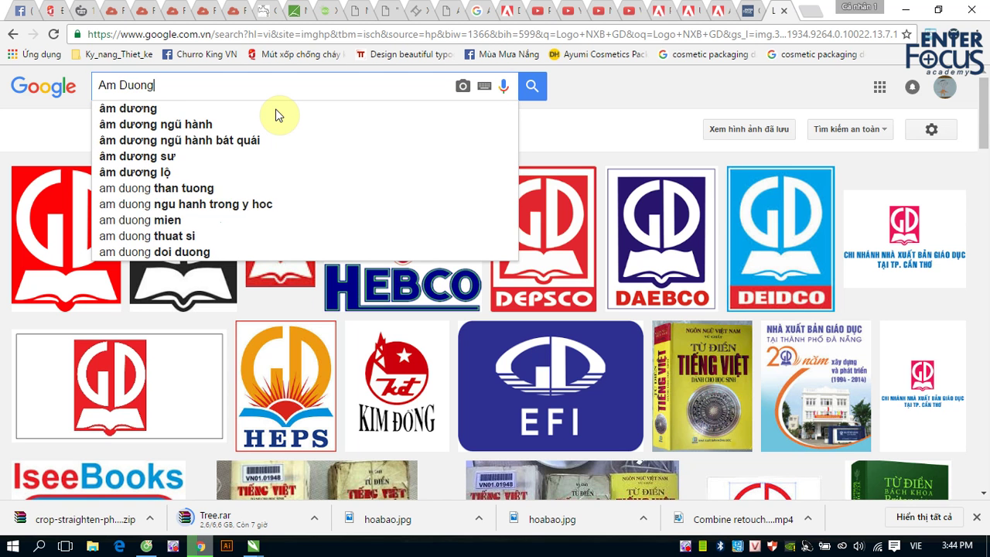
{"action": "key", "text": "Return"}
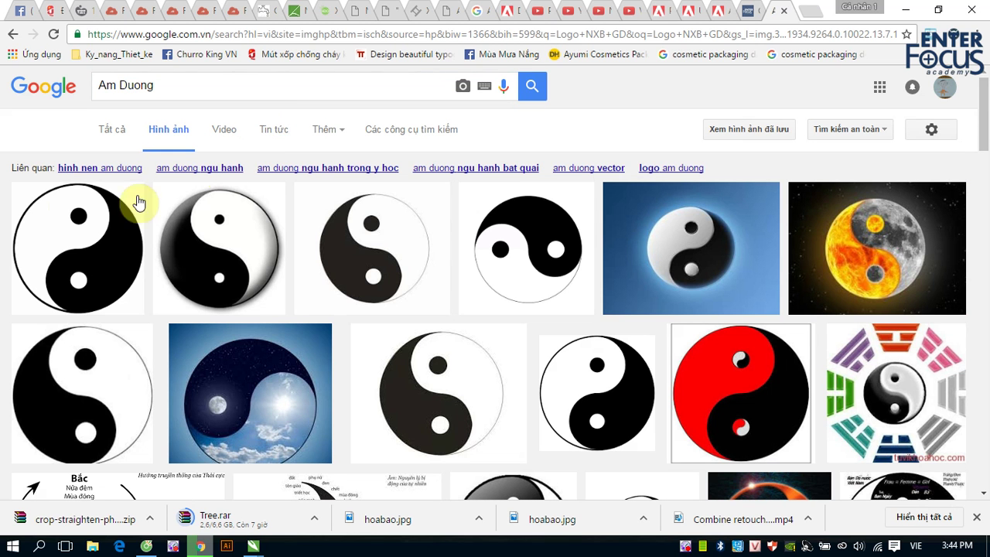